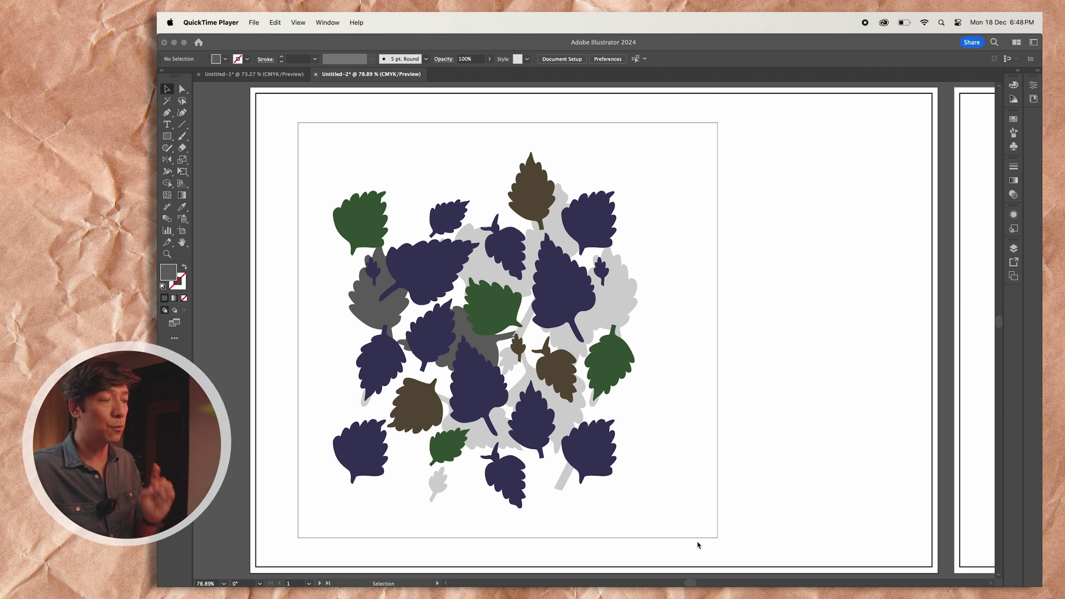
Step: Click a leaf on the canvas to make the leaf print window active
{"action": "left_click", "coordinate": [454, 259]}
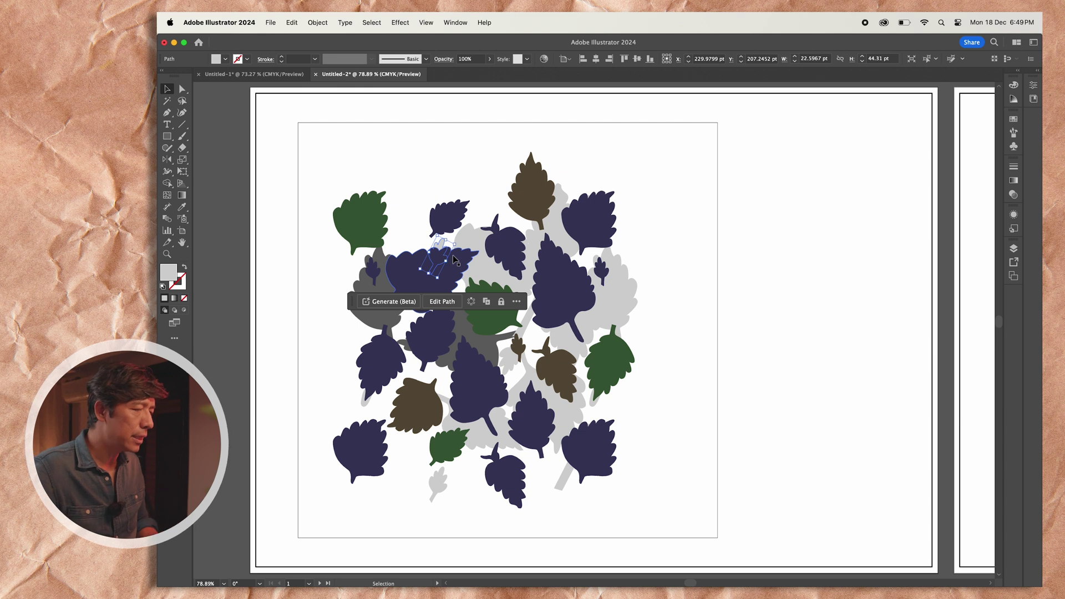
Step: Select all the leaves and Alt-drag an intact copy of the print to the right
{"action": "left_click", "coordinate": [374, 165]}
{"action": "left_click_drag", "start_coordinate": [322, 143], "coordinate": [678, 509]}
{"action": "left_click", "coordinate": [461, 23]}
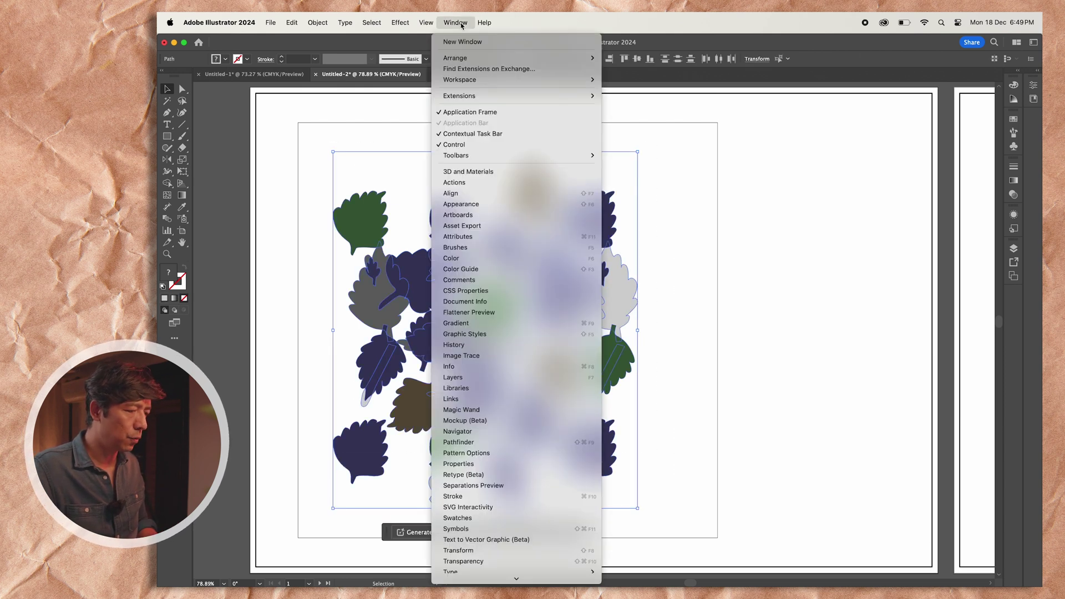
{"action": "left_click", "coordinate": [757, 209]}
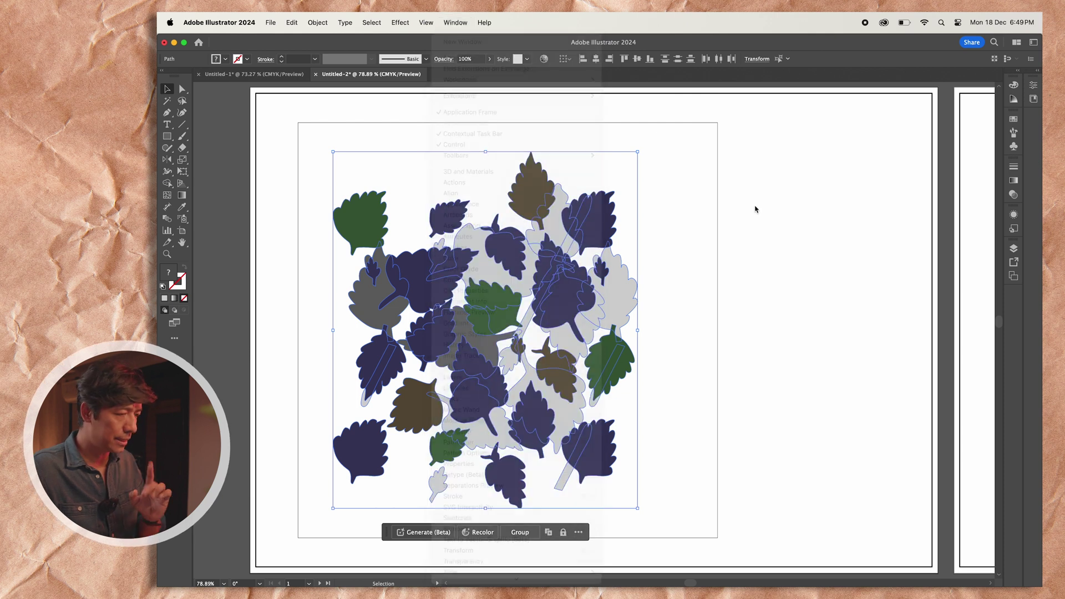
{"action": "left_click_drag", "start_coordinate": [367, 224], "coordinate": [676, 224]}
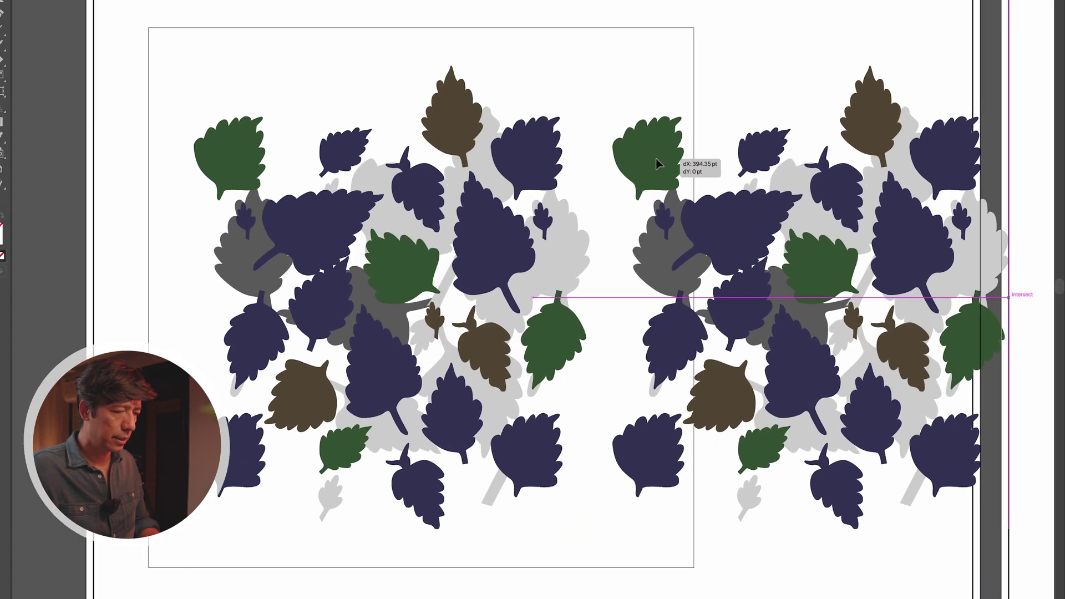
{"action": "left_click_drag", "start_coordinate": [657, 163], "coordinate": [658, 164]}
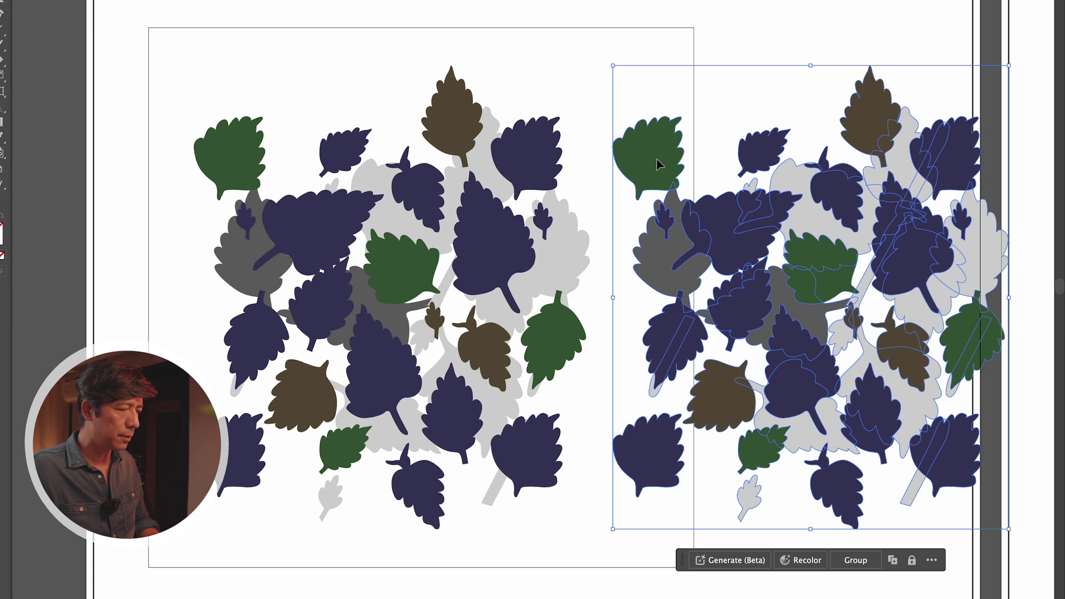
Step: Reselect the original print and apply Pathfinder Divide to its overlapping leaves
{"action": "left_click_drag", "start_coordinate": [191, 77], "coordinate": [587, 510]}
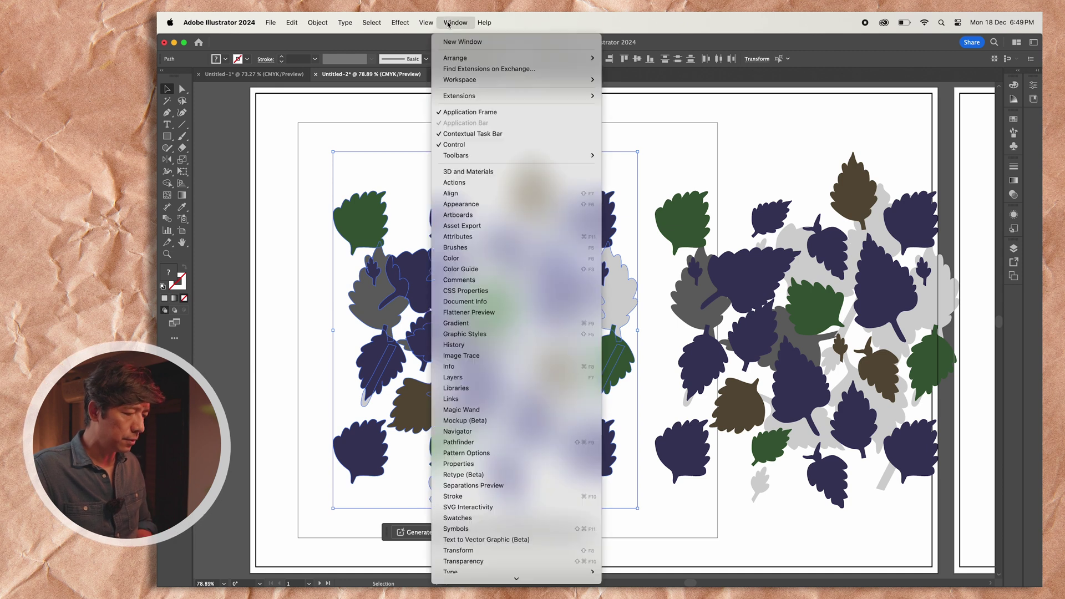
{"action": "left_click", "coordinate": [477, 452]}
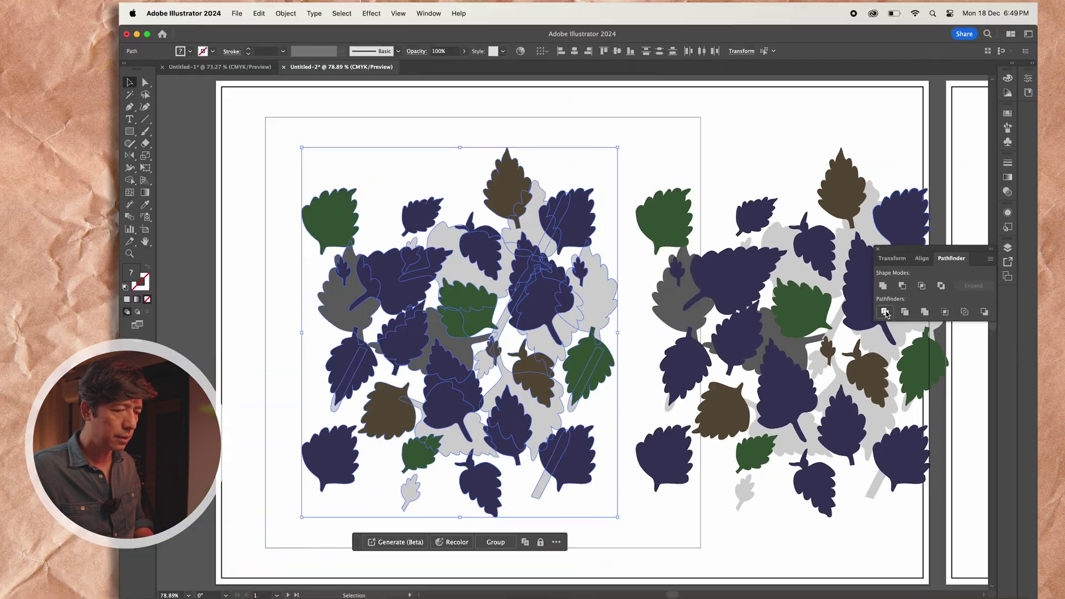
{"action": "left_click", "coordinate": [495, 372]}
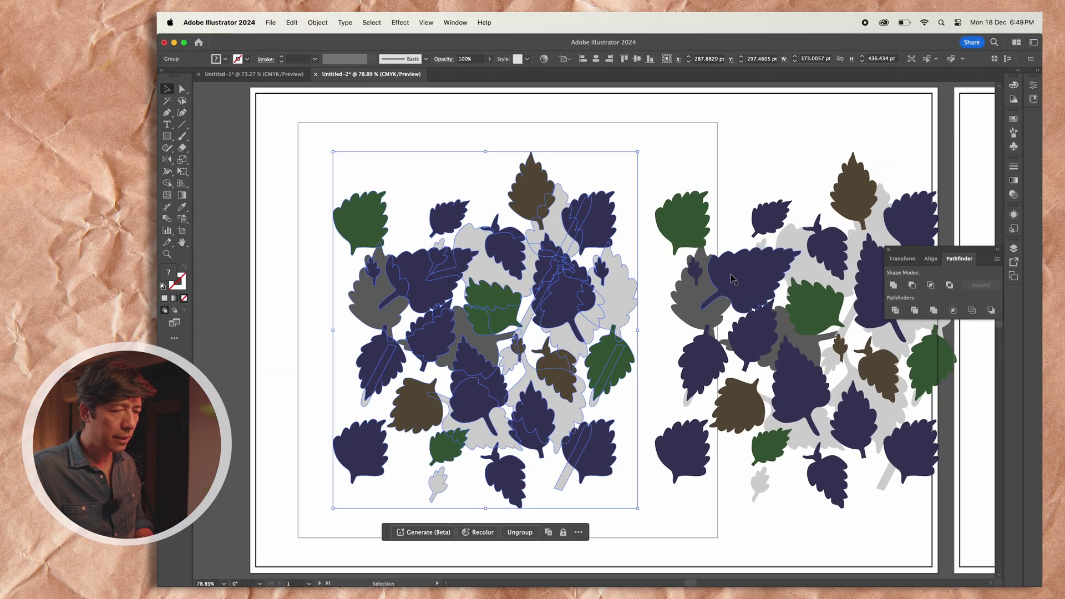
Step: Ungroup the divided leaf group of the original print
{"action": "left_click", "coordinate": [743, 279]}
{"action": "left_click", "coordinate": [461, 249]}
{"action": "right_click", "coordinate": [466, 238]}
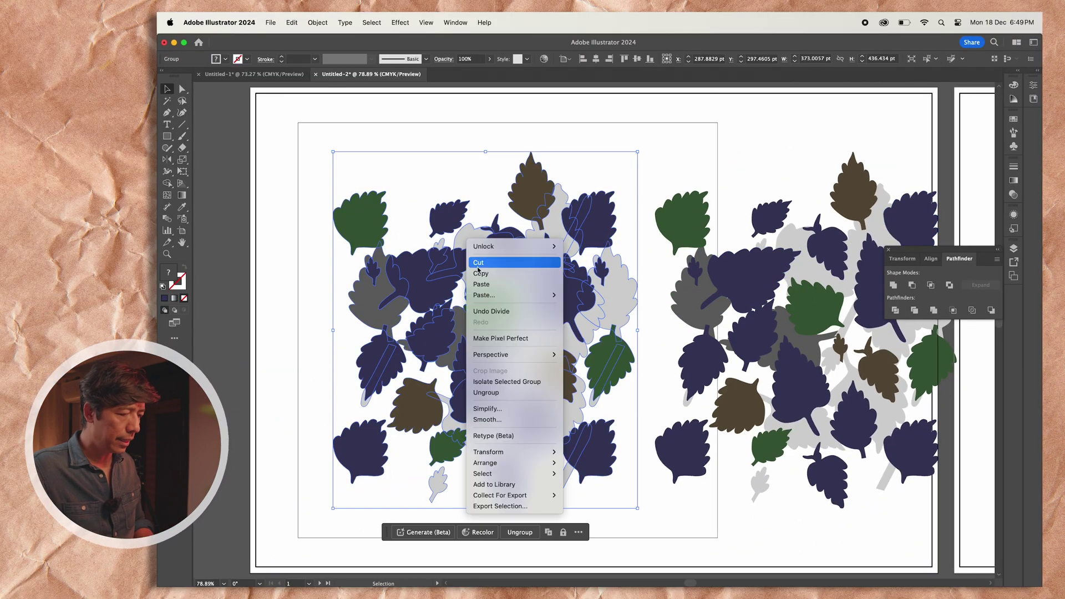
{"action": "left_click", "coordinate": [487, 392]}
Step: Drag several divided leaf pieces upward to inspect the cuts
{"action": "left_click", "coordinate": [592, 232]}
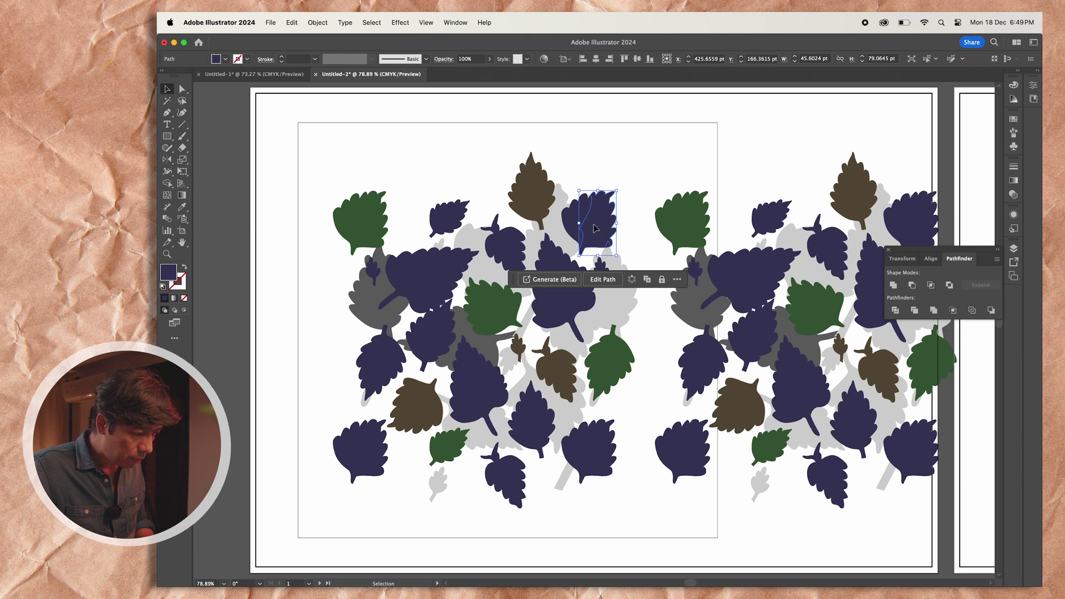
{"action": "left_click_drag", "start_coordinate": [594, 227], "coordinate": [631, 182]}
{"action": "left_click", "coordinate": [579, 215]}
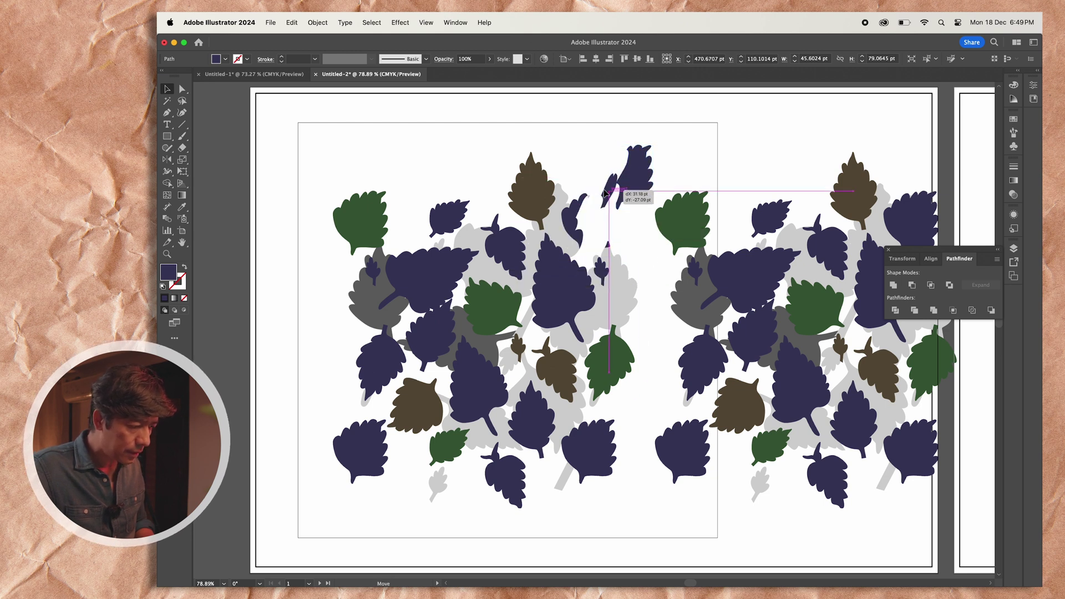
{"action": "left_click_drag", "start_coordinate": [579, 215], "coordinate": [596, 149]}
{"action": "left_click_drag", "start_coordinate": [554, 235], "coordinate": [471, 165]}
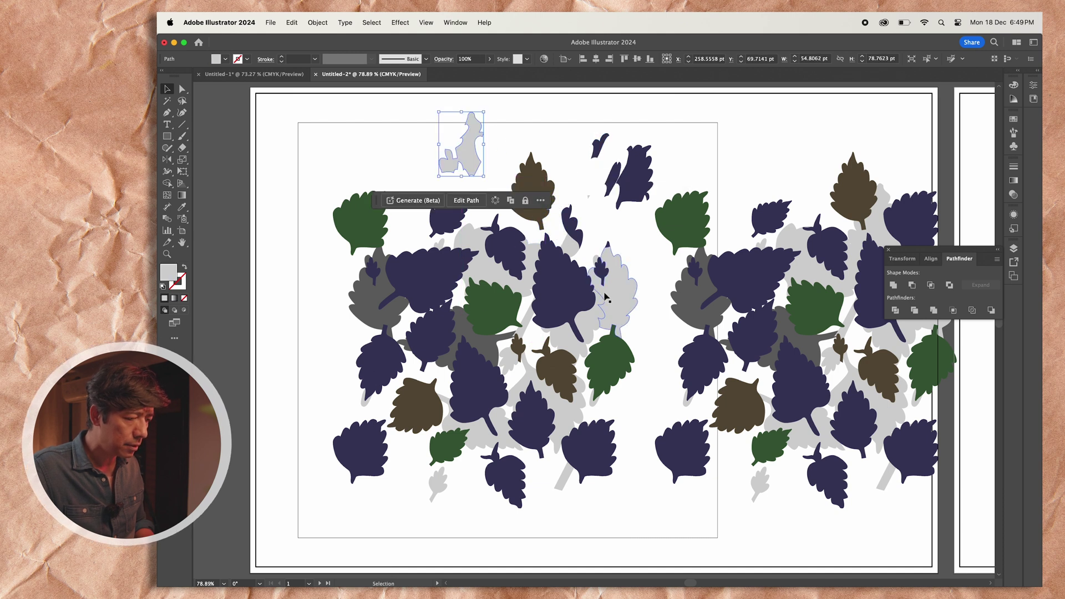
{"action": "left_click_drag", "start_coordinate": [624, 299], "coordinate": [635, 244]}
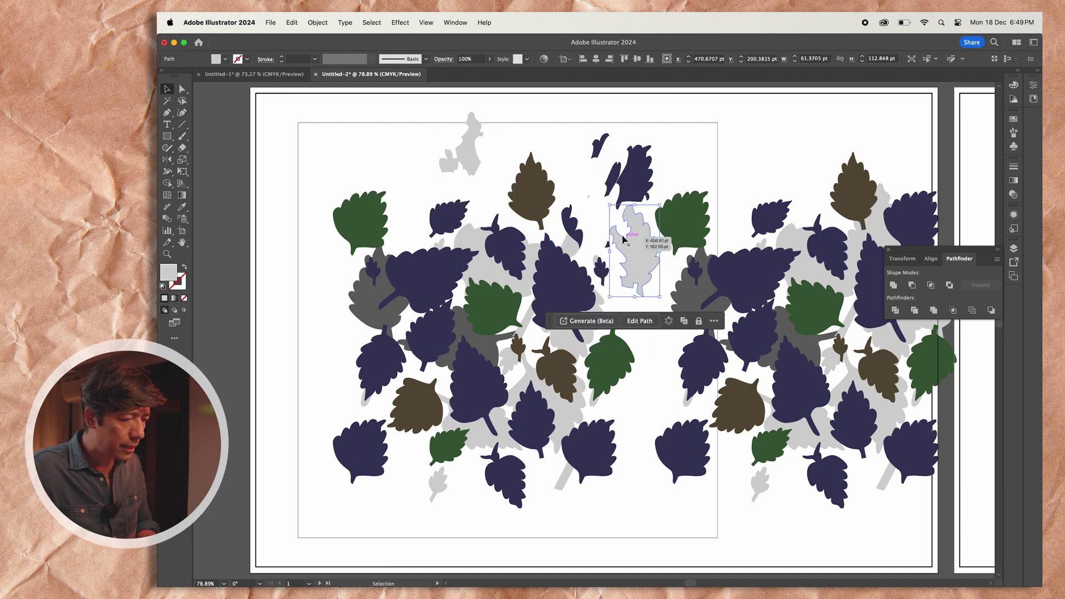
Step: Move the rotated grey leaf from the right edge up near the top centre
{"action": "scroll", "coordinate": [619, 236], "scroll_direction": "up", "scroll_amount": 5}
{"action": "scroll", "coordinate": [604, 243], "scroll_direction": "down", "scroll_amount": 3}
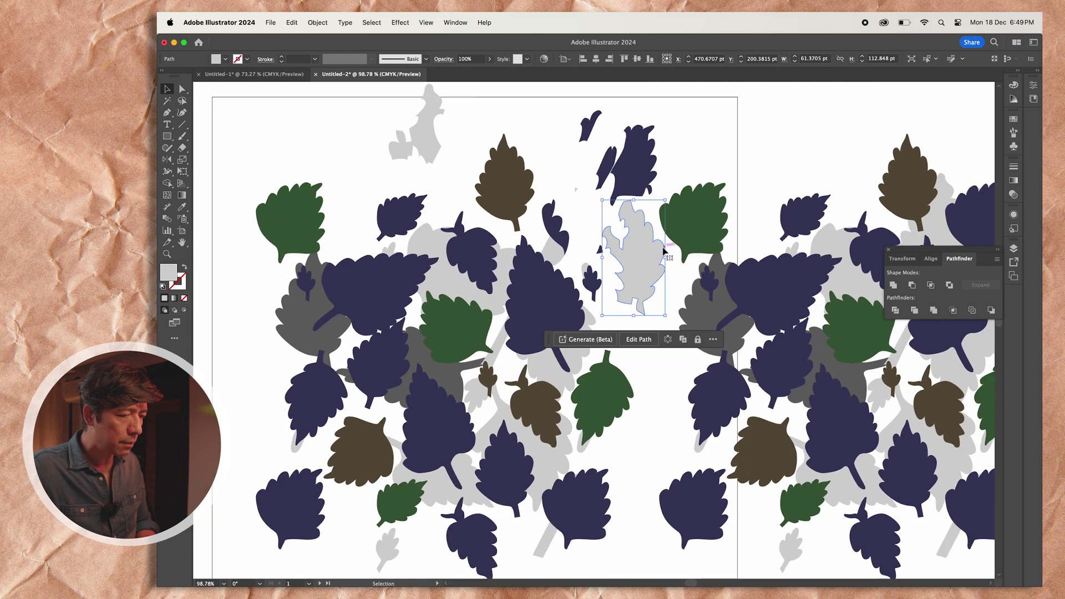
{"action": "scroll", "coordinate": [664, 251], "scroll_direction": "right", "scroll_amount": 5}
{"action": "left_click", "coordinate": [838, 329]}
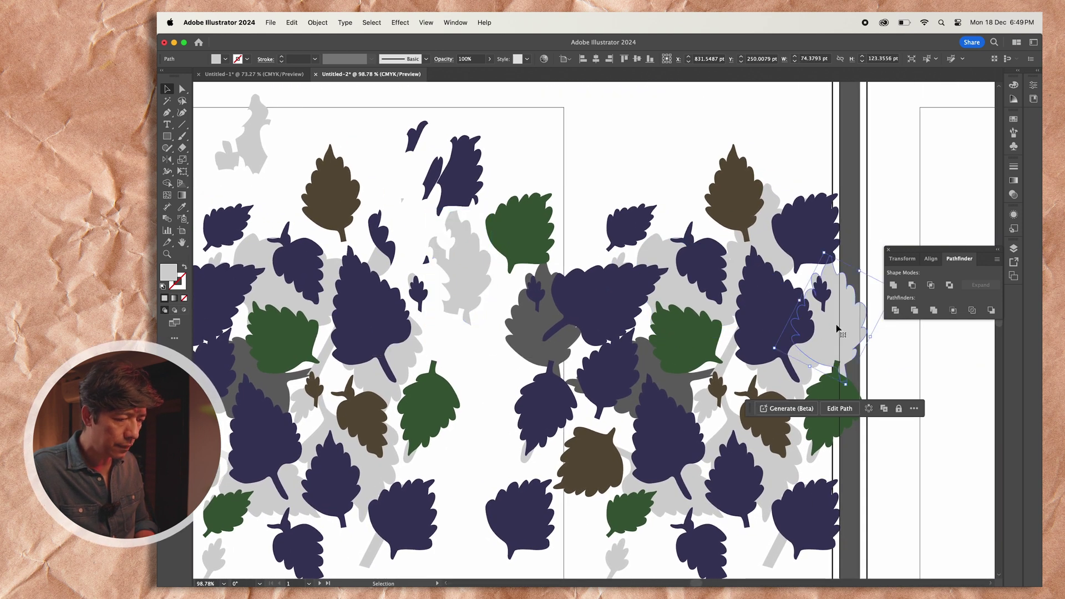
{"action": "left_click_drag", "start_coordinate": [838, 329], "coordinate": [609, 159]}
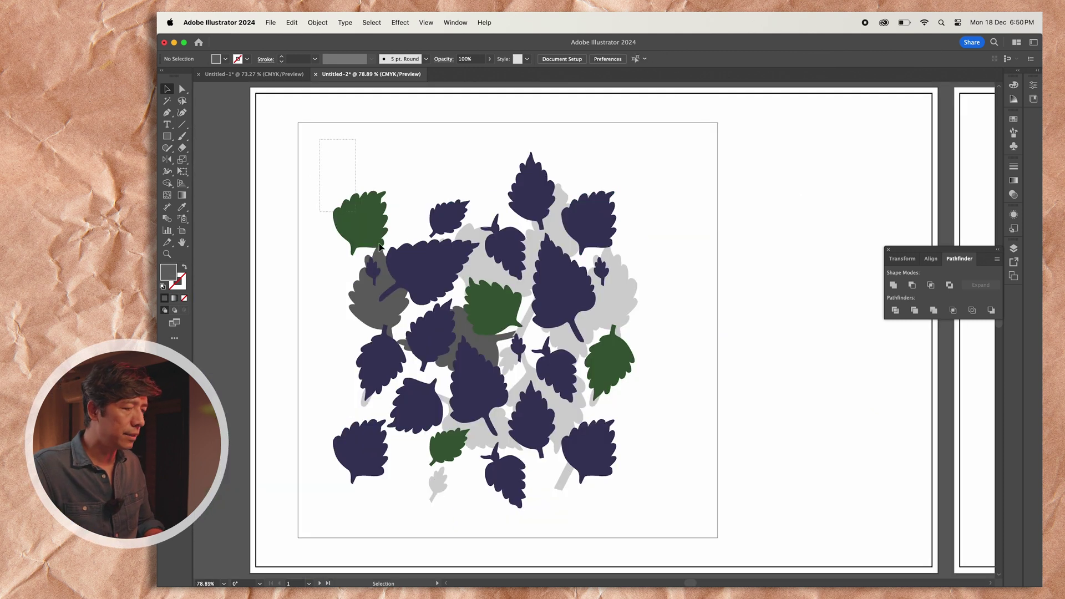
Step: Select all leaves of the reassembled print and apply Pathfinder Divide
{"action": "left_click_drag", "start_coordinate": [380, 247], "coordinate": [655, 517]}
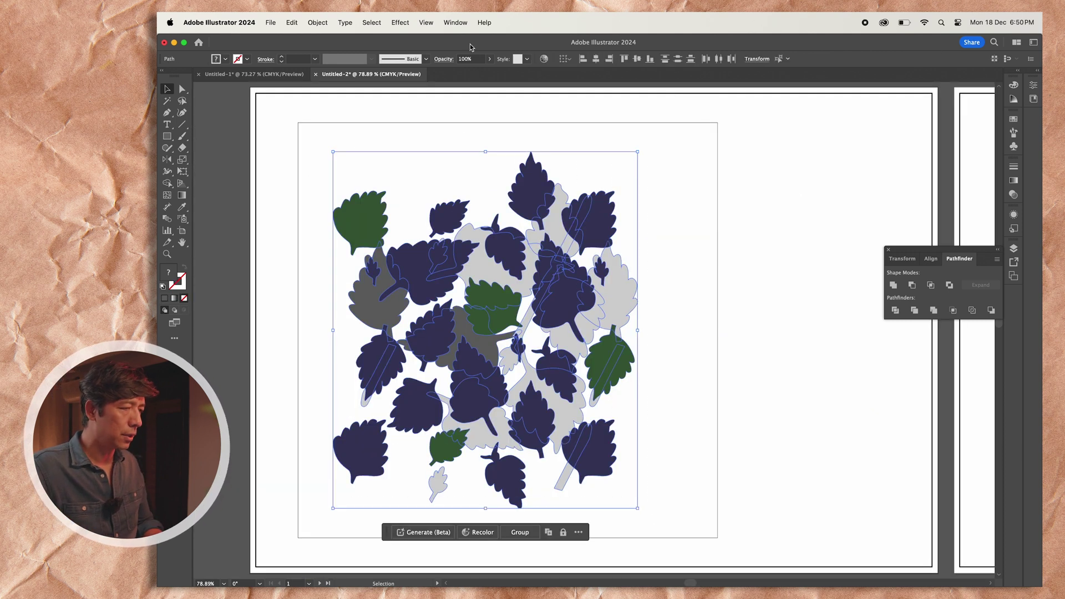
{"action": "left_click", "coordinate": [455, 22]}
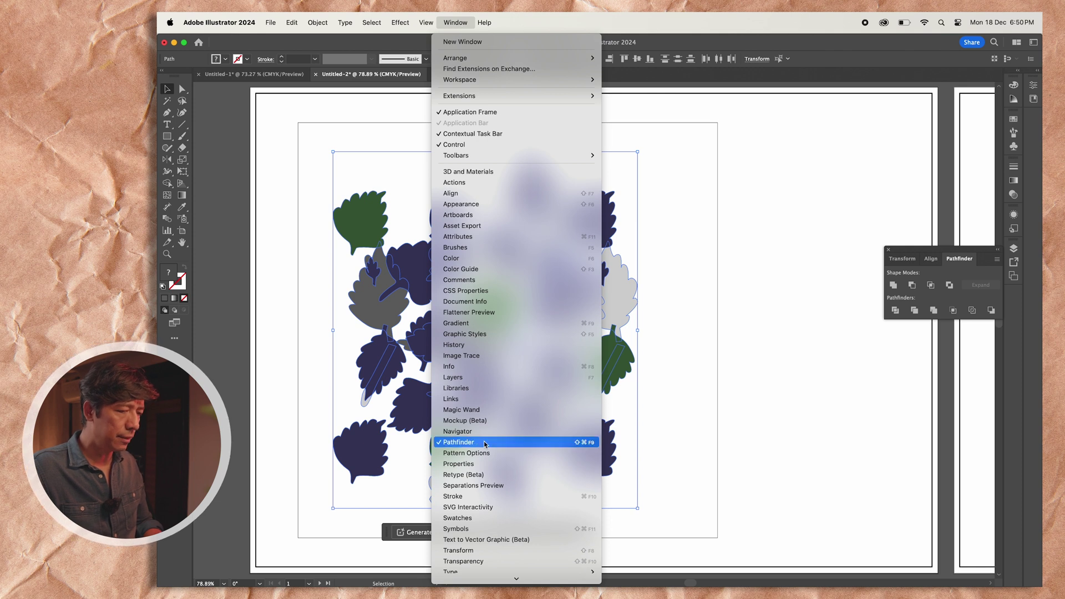
{"action": "left_click", "coordinate": [895, 312]}
{"action": "left_click", "coordinate": [895, 311]}
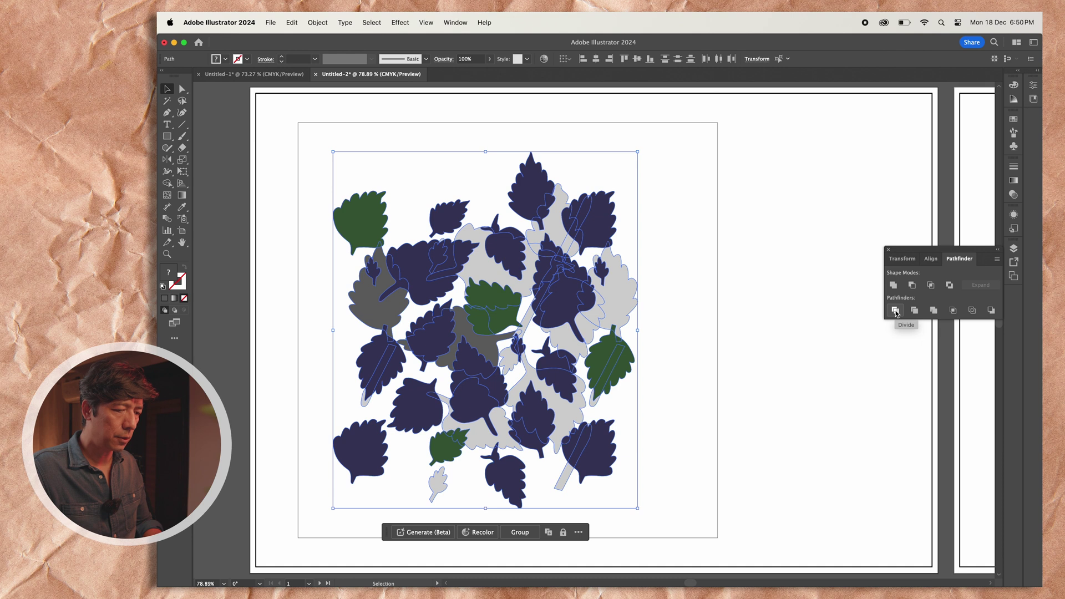
Step: Ungroup the divided pieces and deselect everything
{"action": "right_click", "coordinate": [601, 215]}
{"action": "left_click", "coordinate": [625, 367]}
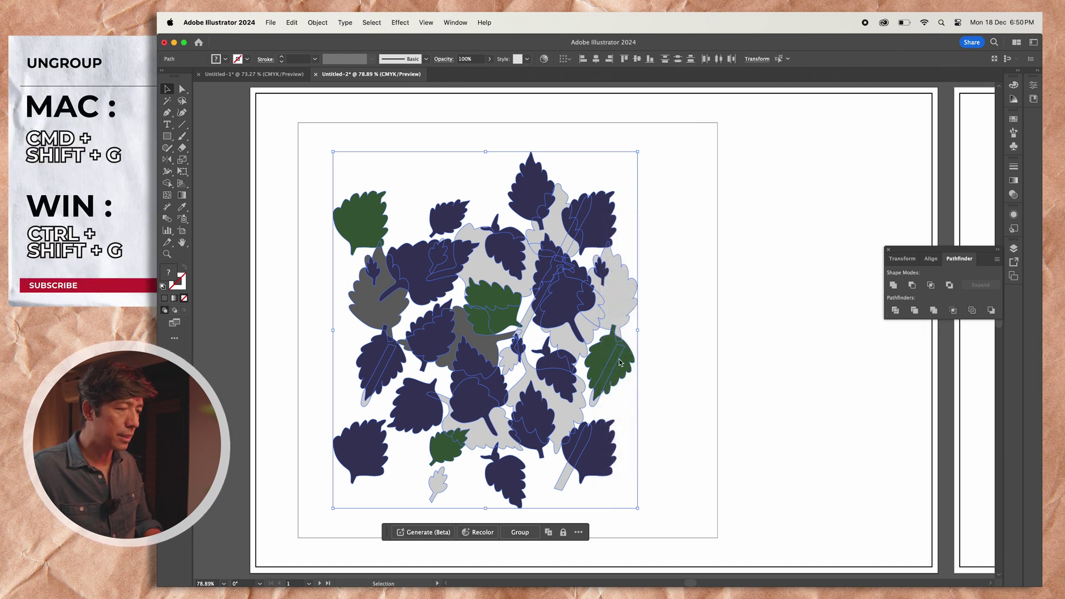
{"action": "left_click", "coordinate": [590, 217]}
{"action": "left_click", "coordinate": [588, 149]}
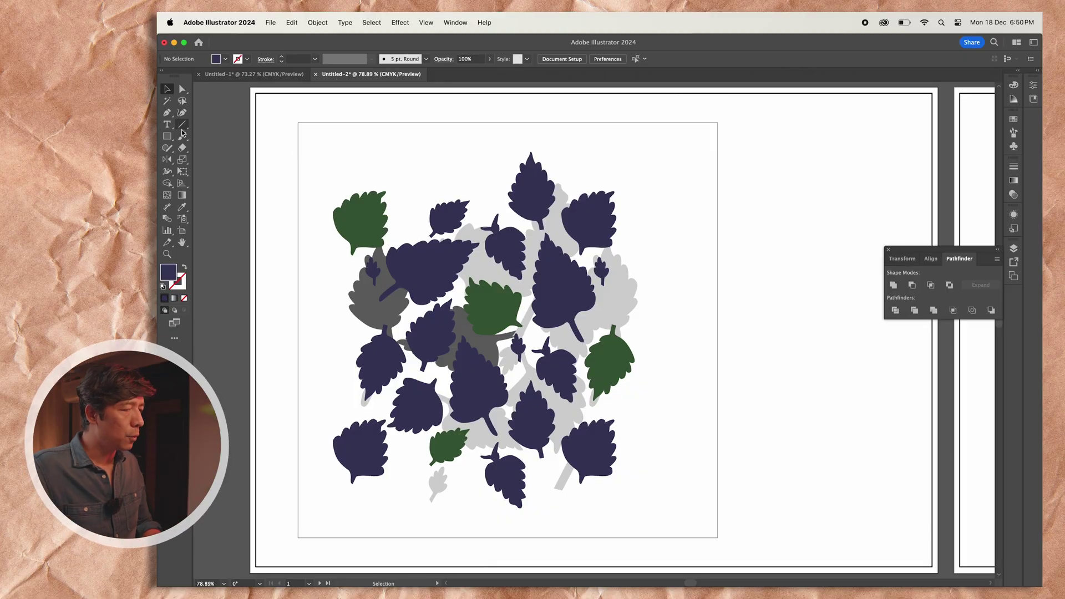
Step: Create a swatch colour group named PRINT ARTWORK from the selected leaf pieces
{"action": "left_click_drag", "start_coordinate": [329, 152], "coordinate": [673, 526]}
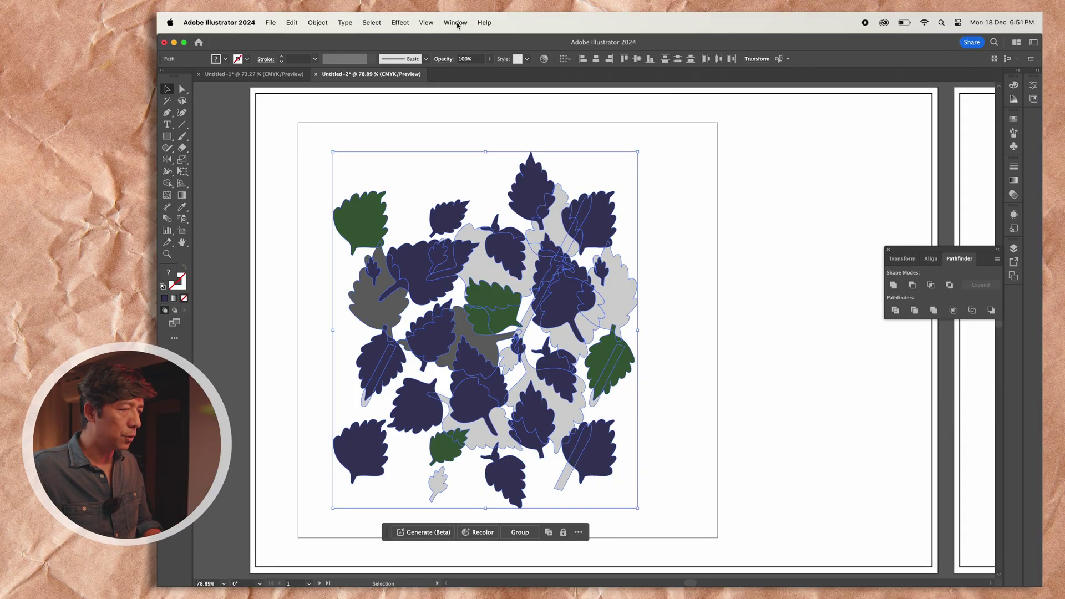
{"action": "left_click", "coordinate": [455, 23]}
{"action": "left_click", "coordinate": [499, 520]}
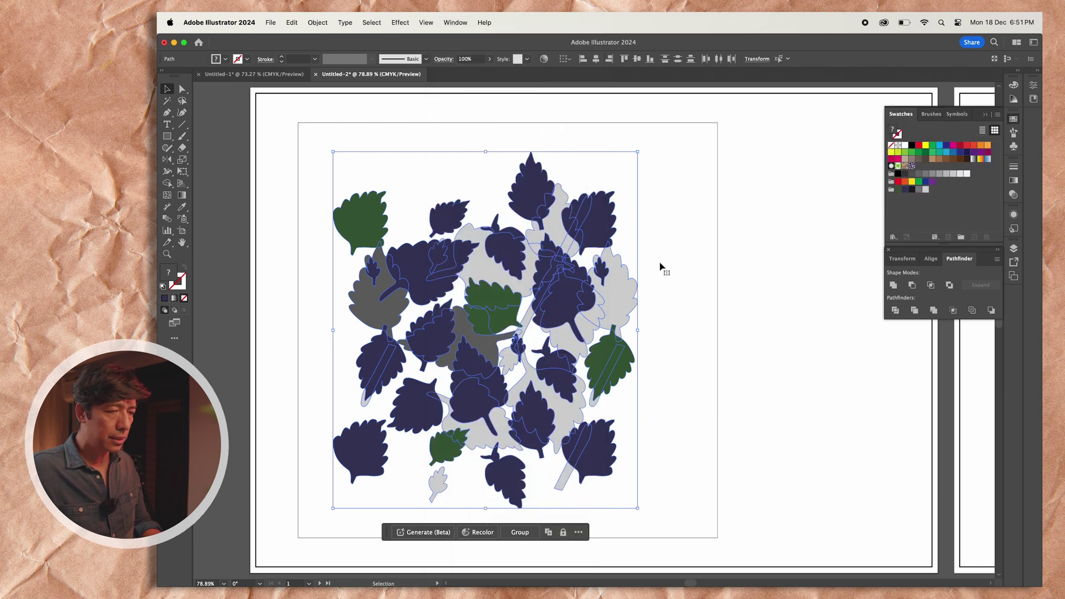
{"action": "left_click", "coordinate": [962, 237]}
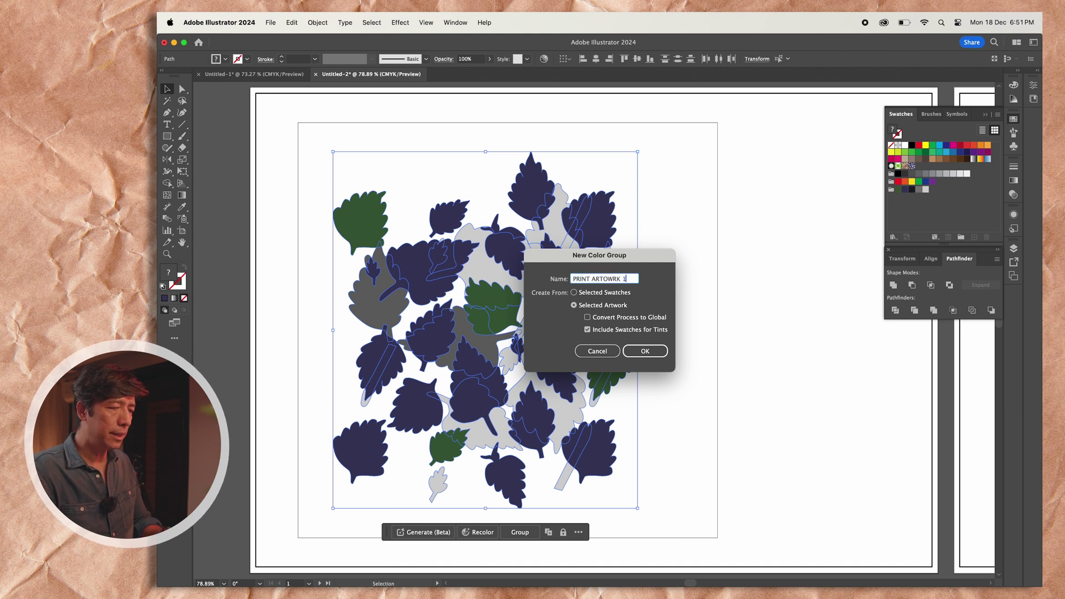
{"action": "key", "text": "Return"}
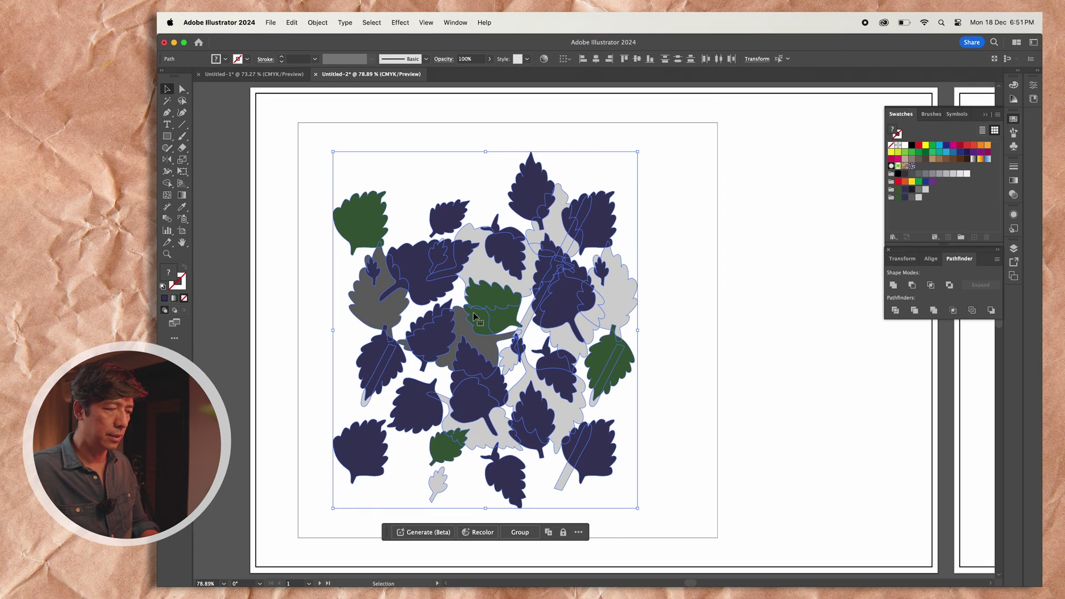
Step: Draw a rectangle to the right of the leaf print
{"action": "key", "text": "super+shift+a"}
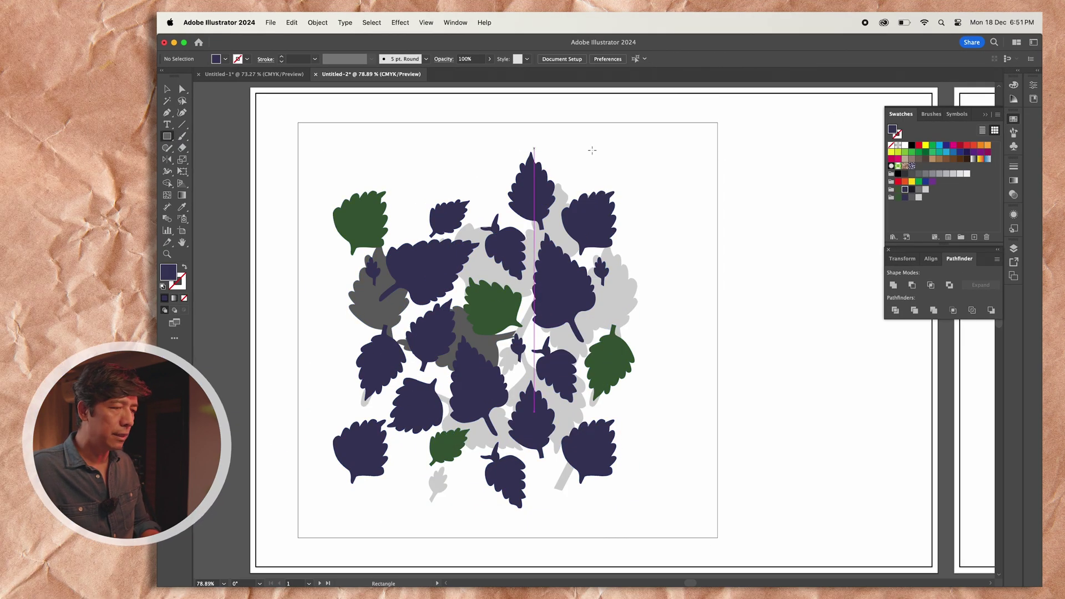
{"action": "left_click_drag", "start_coordinate": [747, 176], "coordinate": [841, 213]}
{"action": "key", "text": "v"}
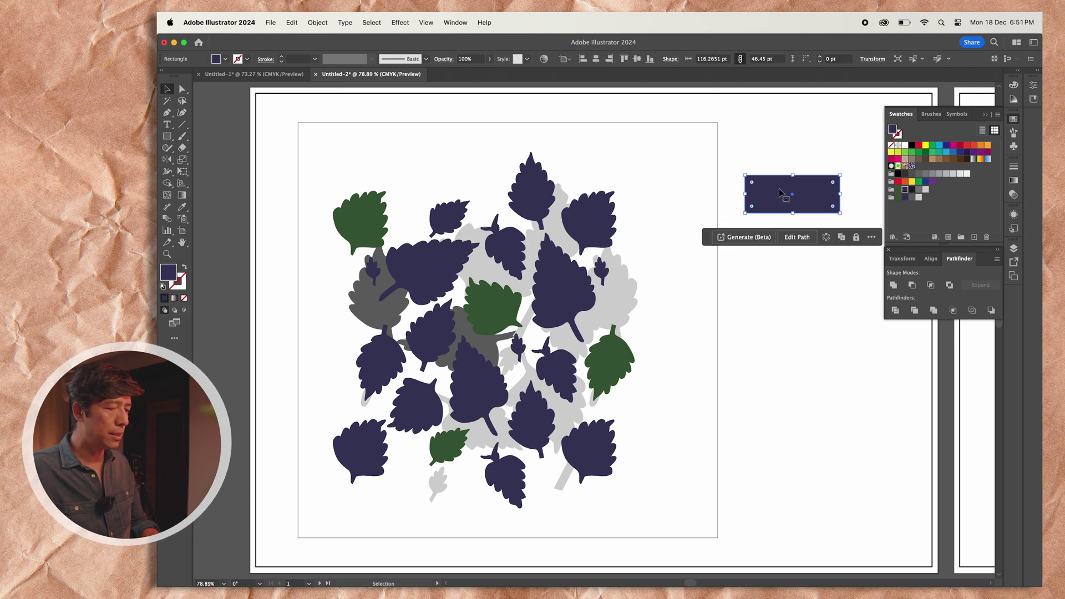
Step: Duplicate the rectangle downward three times at equal spacing with Cmd+D
{"action": "left_click_drag", "start_coordinate": [779, 192], "coordinate": [784, 241]}
{"action": "left_click_drag", "start_coordinate": [784, 240], "coordinate": [784, 240]}
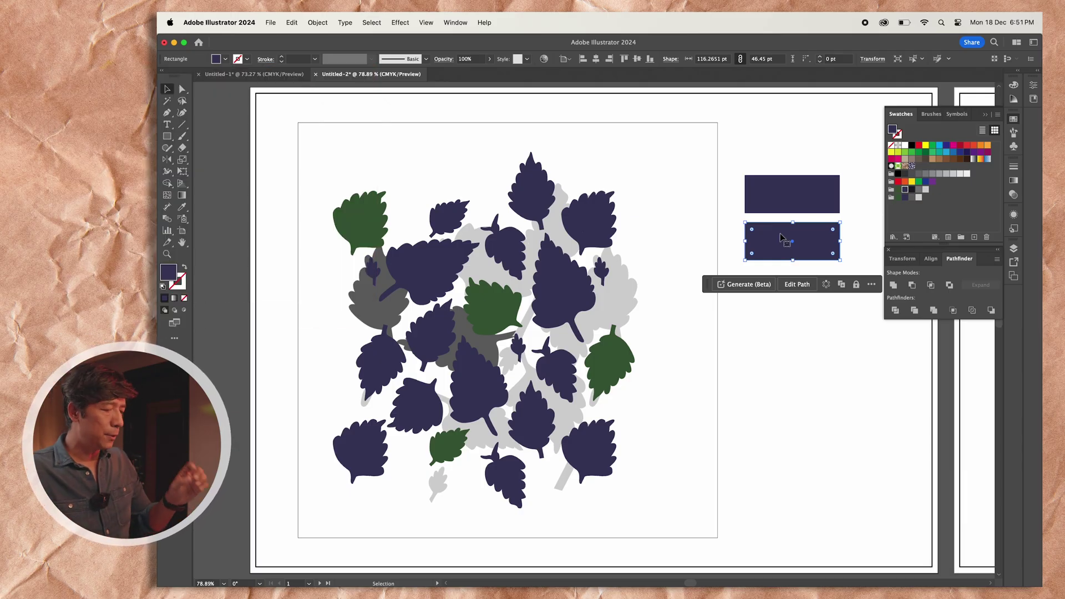
{"action": "key", "text": "super+d"}
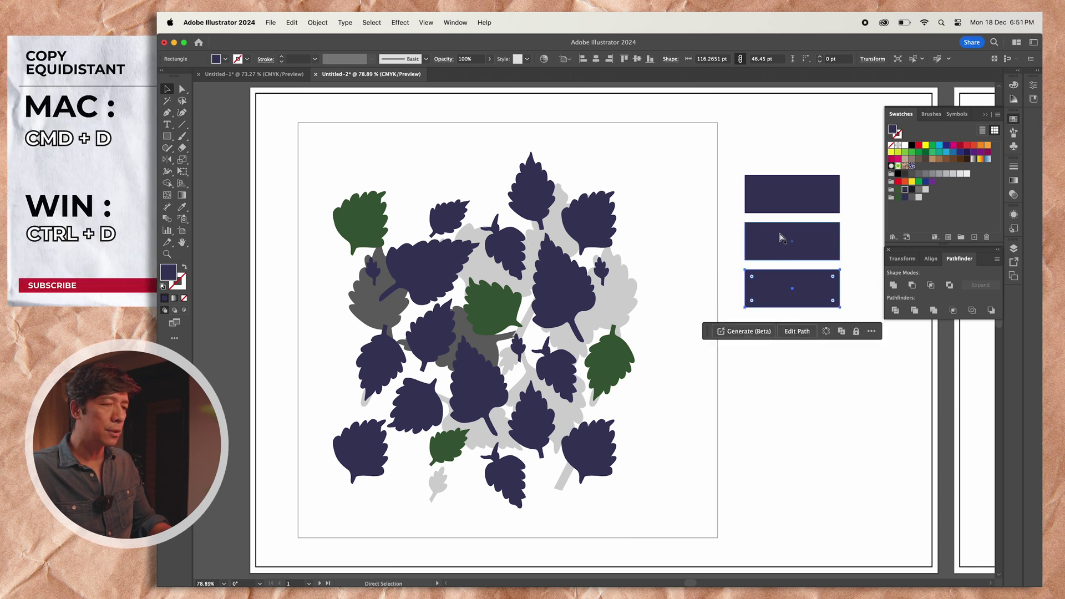
{"action": "key", "text": "super+d"}
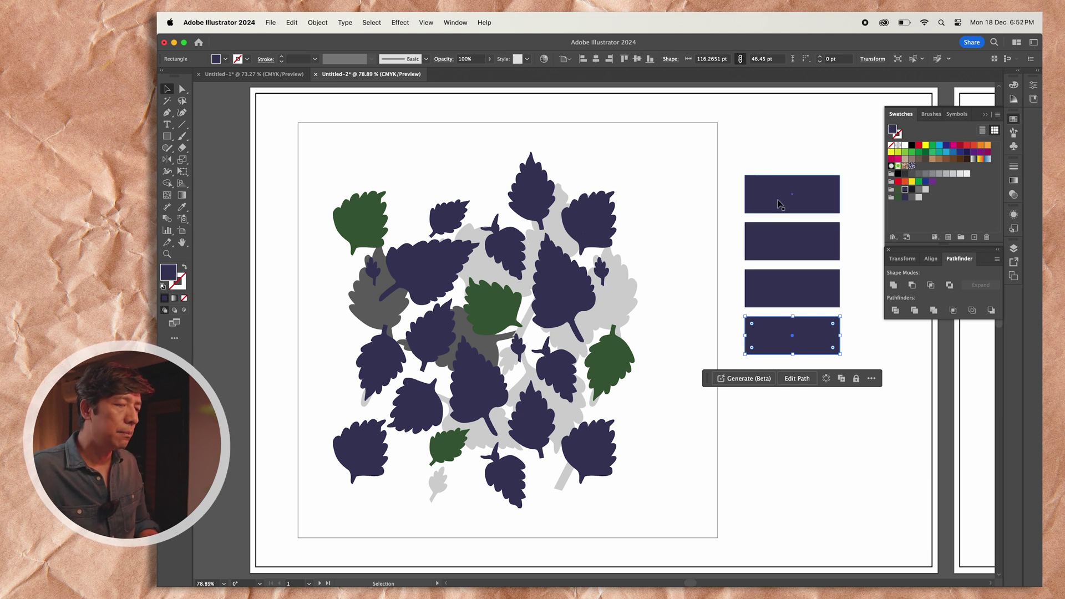
Step: Fill the rectangles top to bottom with the green, navy, dark grey and light grey swatches
{"action": "left_click", "coordinate": [801, 202]}
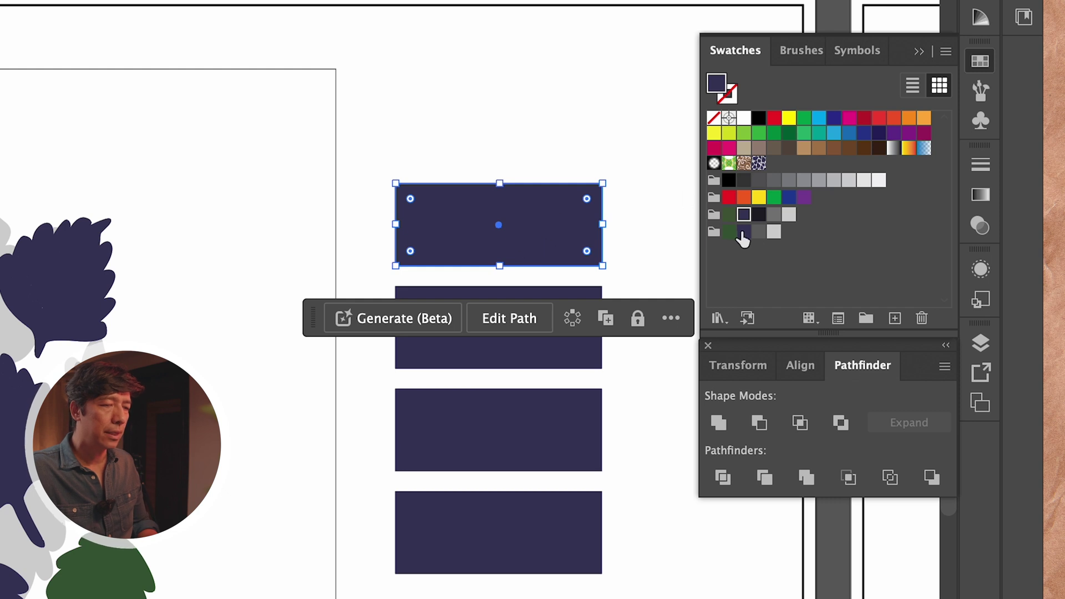
{"action": "left_click", "coordinate": [730, 233]}
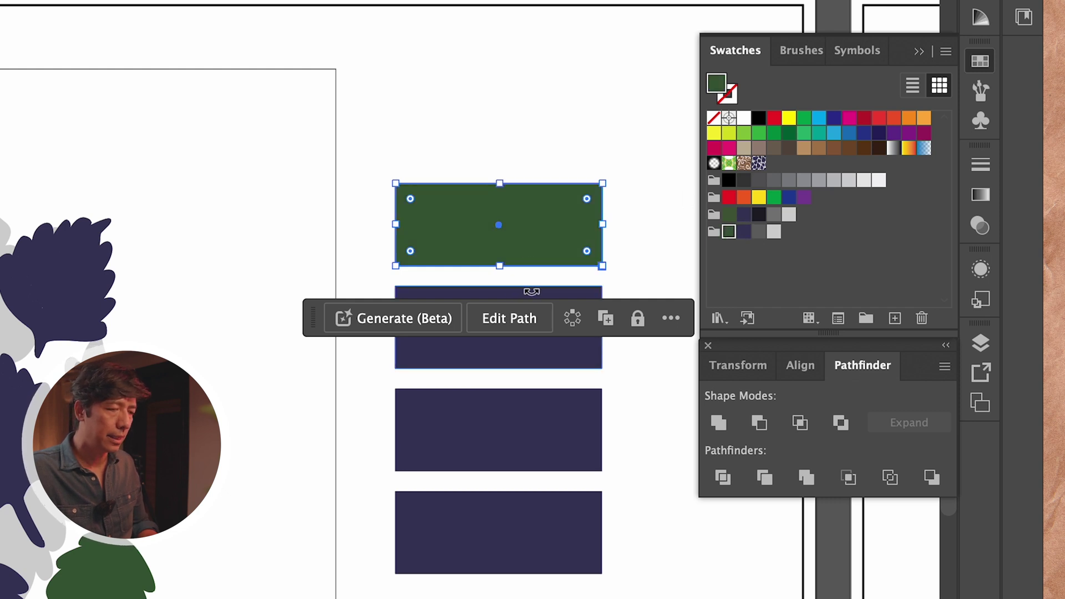
{"action": "left_click", "coordinate": [663, 257]}
{"action": "left_click", "coordinate": [540, 364]}
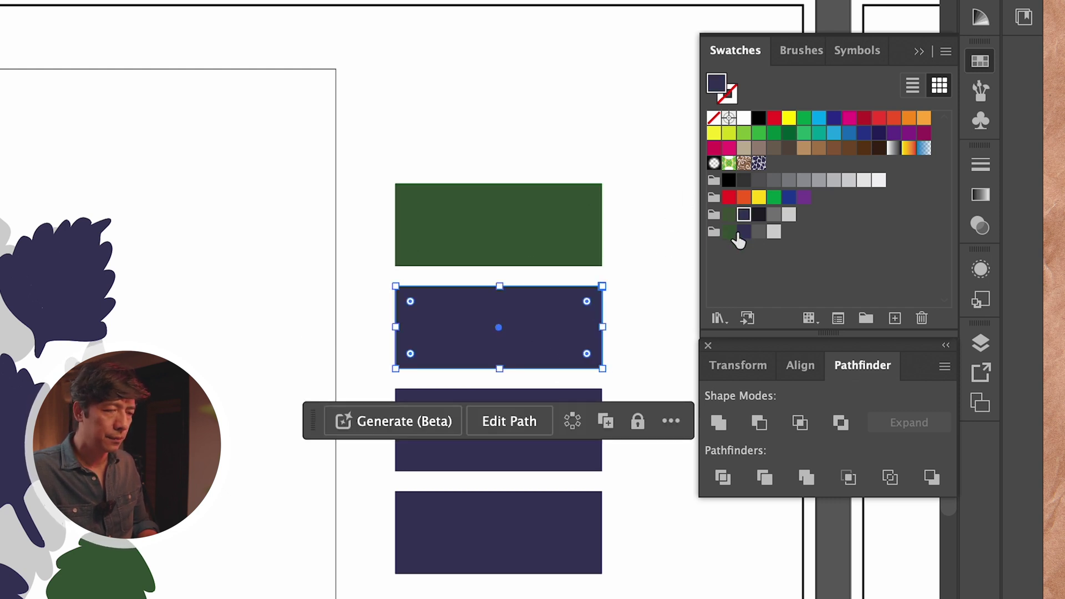
{"action": "left_click", "coordinate": [743, 235]}
{"action": "left_click", "coordinate": [569, 397]}
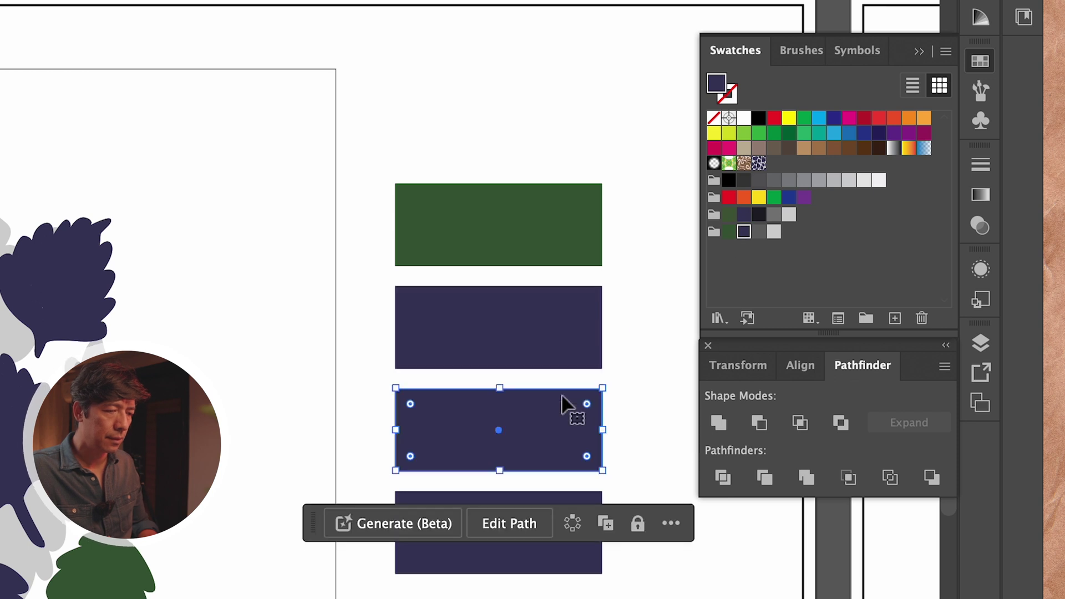
{"action": "left_click", "coordinate": [760, 233]}
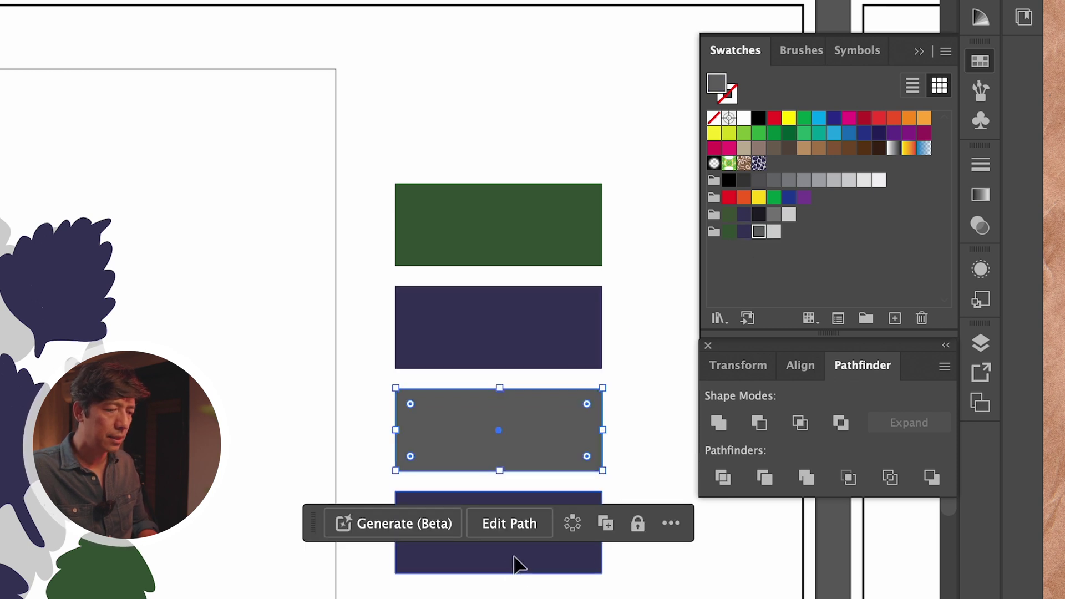
{"action": "left_click", "coordinate": [519, 561]}
{"action": "left_click", "coordinate": [775, 232]}
{"action": "left_click", "coordinate": [535, 142]}
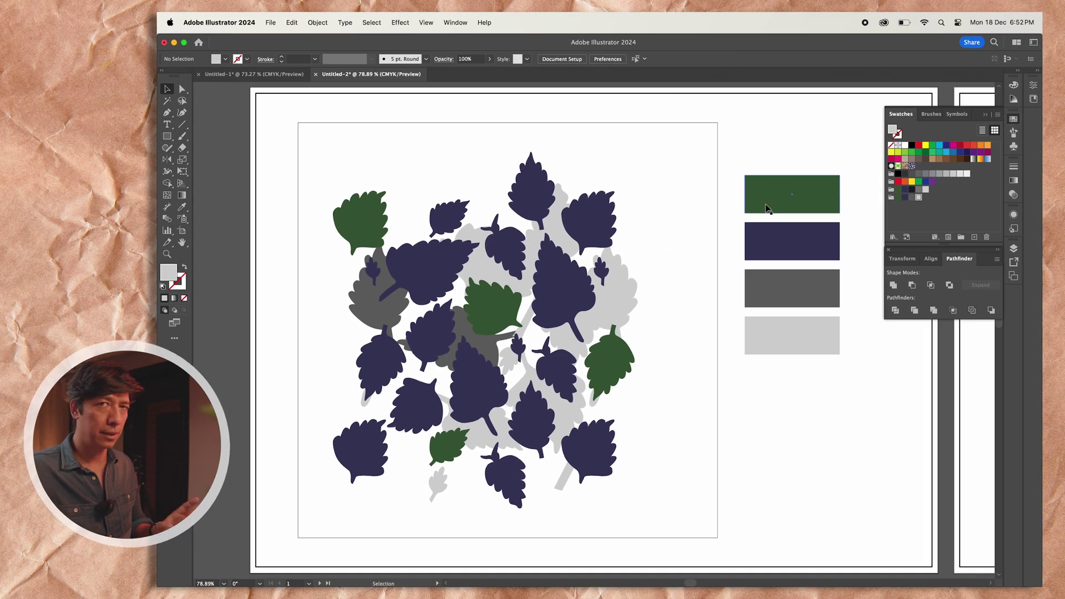
{"action": "key", "text": "super+alt+0"}
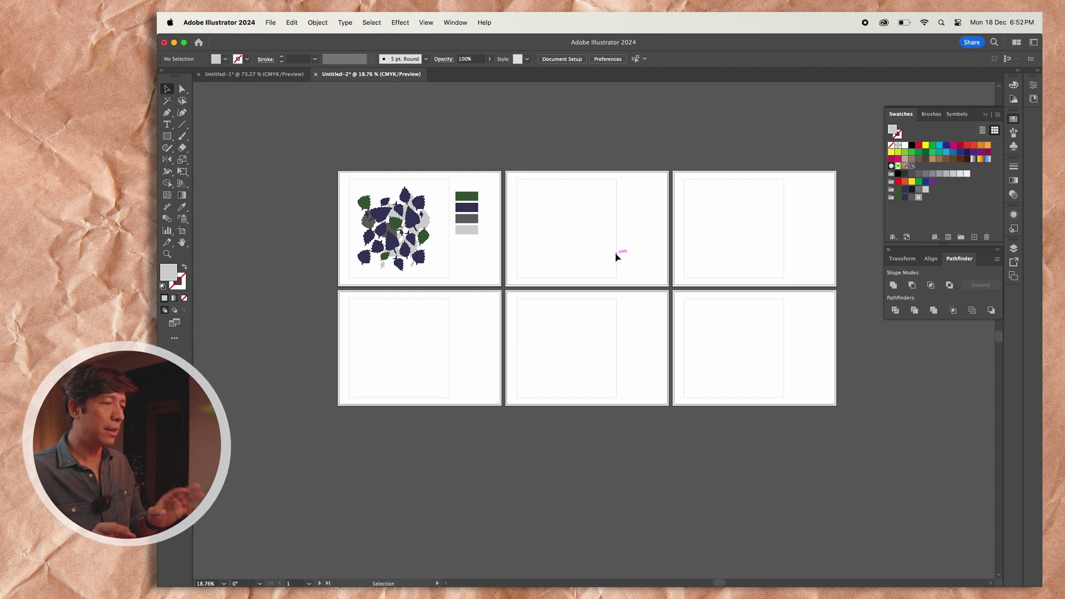
{"action": "scroll", "coordinate": [520, 184], "scroll_direction": "up", "scroll_amount": 5}
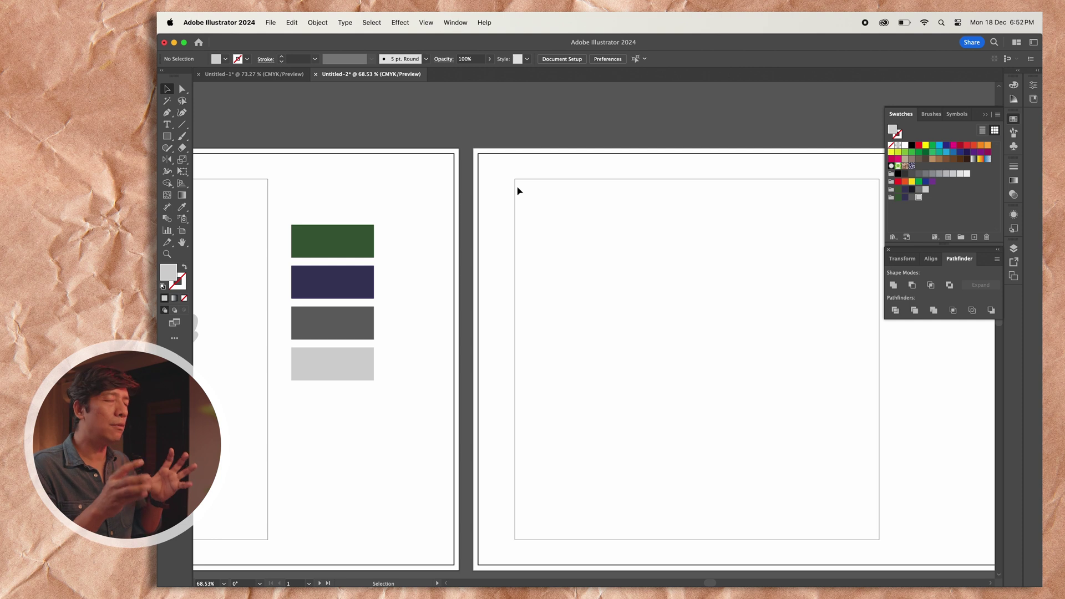
{"action": "scroll", "coordinate": [519, 191], "scroll_direction": "down", "scroll_amount": 4}
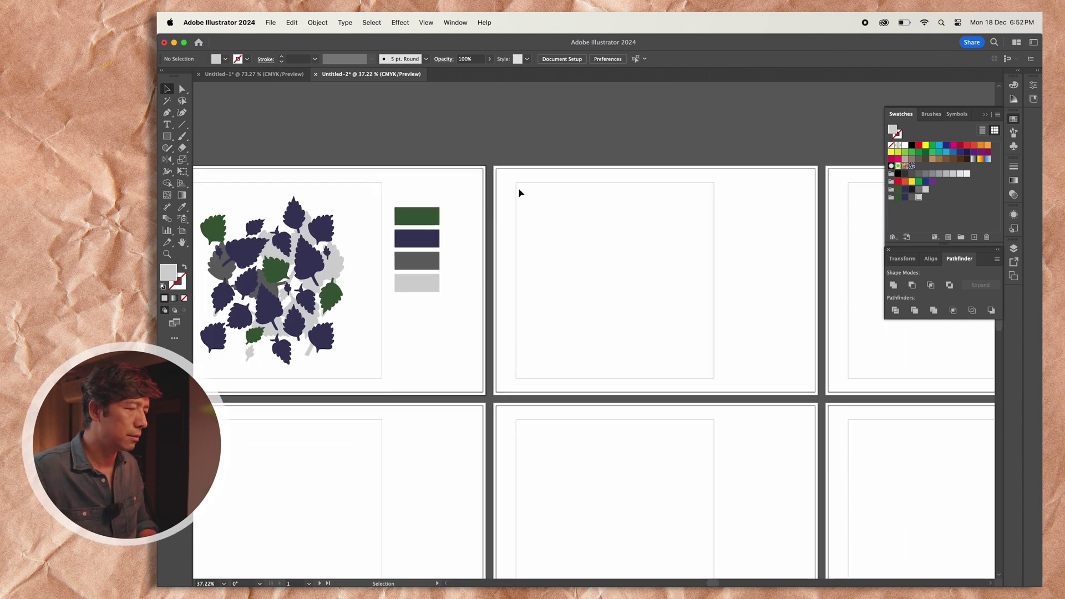
{"action": "scroll", "coordinate": [475, 186], "scroll_direction": "up", "scroll_amount": 5}
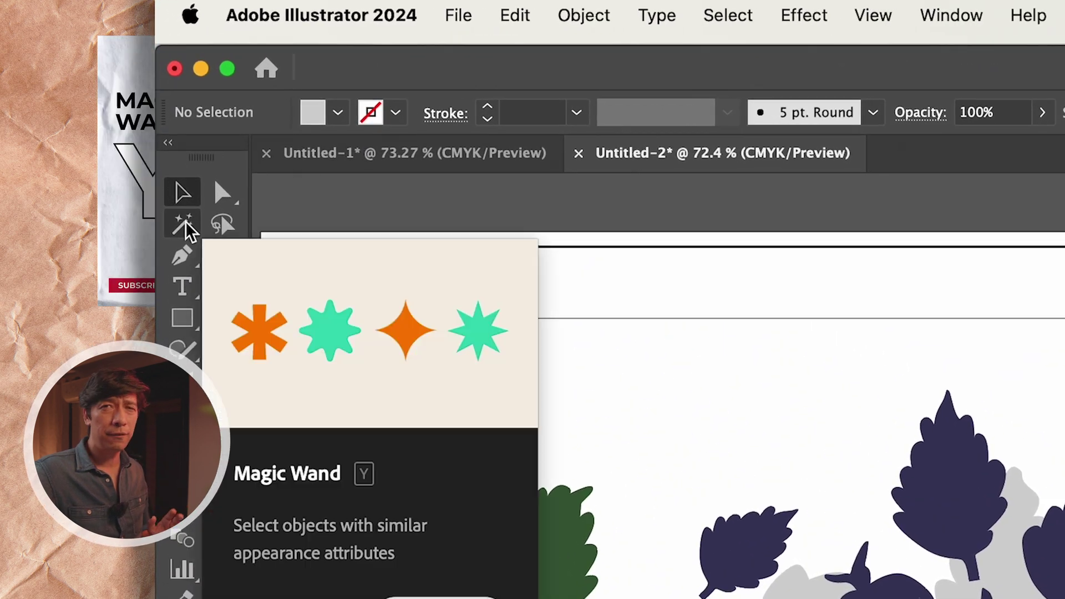
Step: Select all green leaves and the green rectangle with the Magic Wand and copy them
{"action": "left_click", "coordinate": [187, 228]}
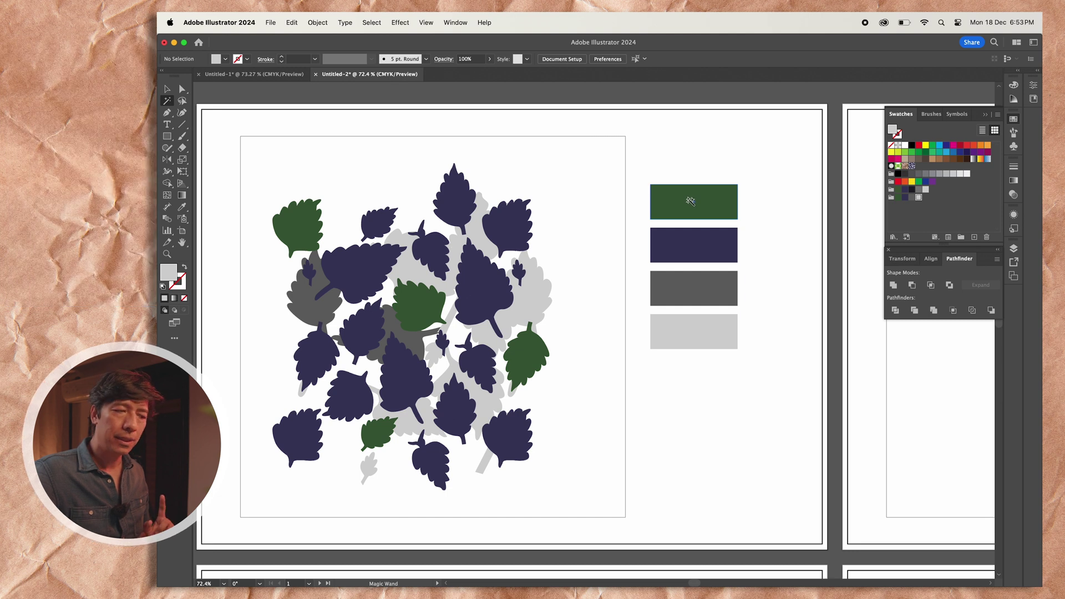
{"action": "left_click", "coordinate": [691, 201]}
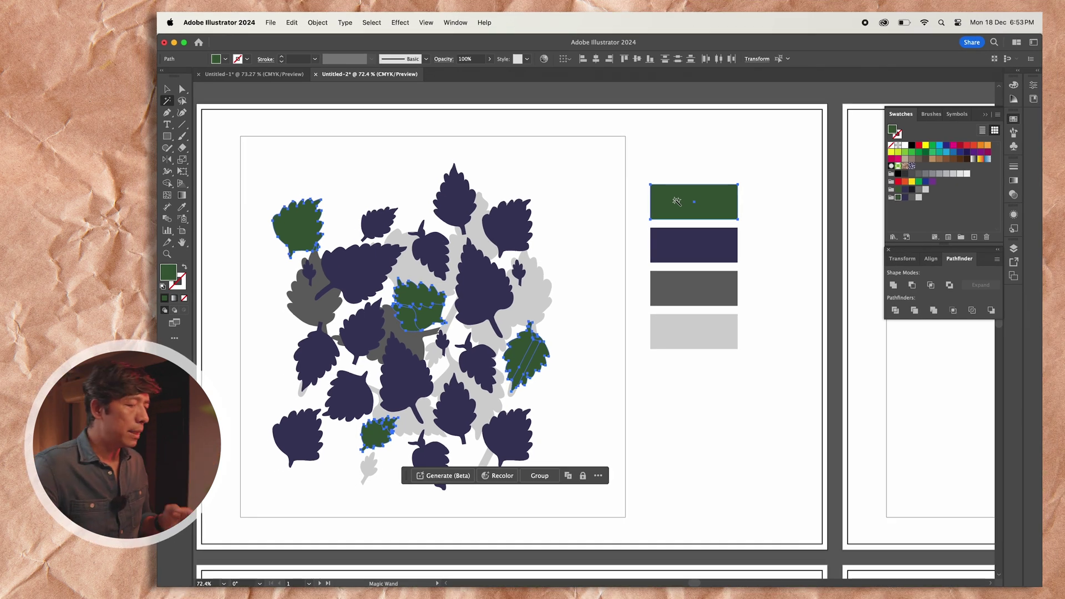
{"action": "key", "text": "super+c"}
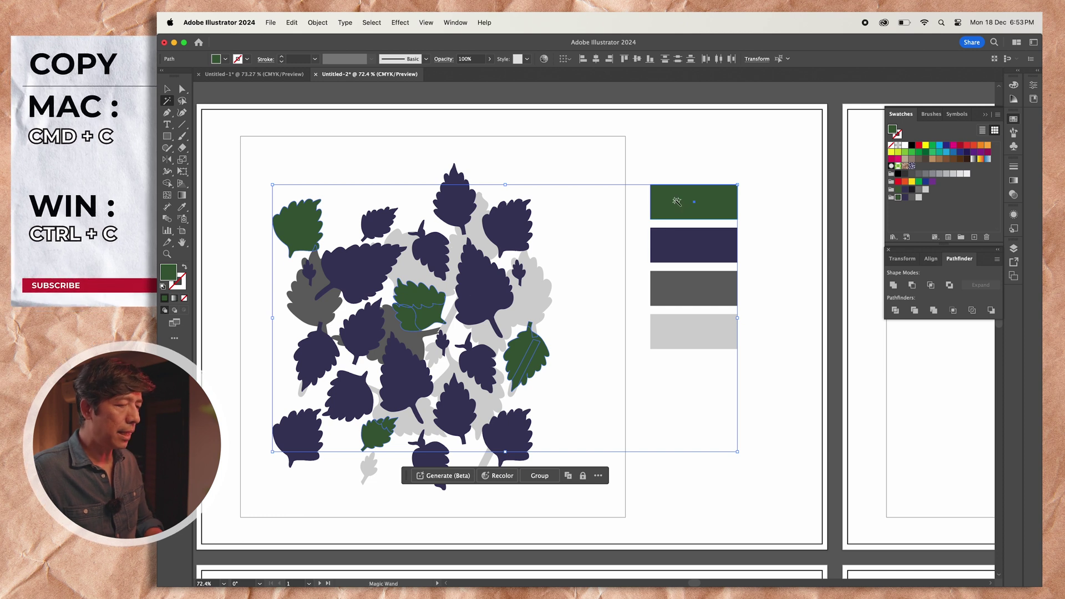
Step: Paste the green objects in place on artboard 2
{"action": "scroll", "coordinate": [677, 201], "scroll_direction": "down", "scroll_amount": 3}
{"action": "left_click", "coordinate": [1002, 22]}
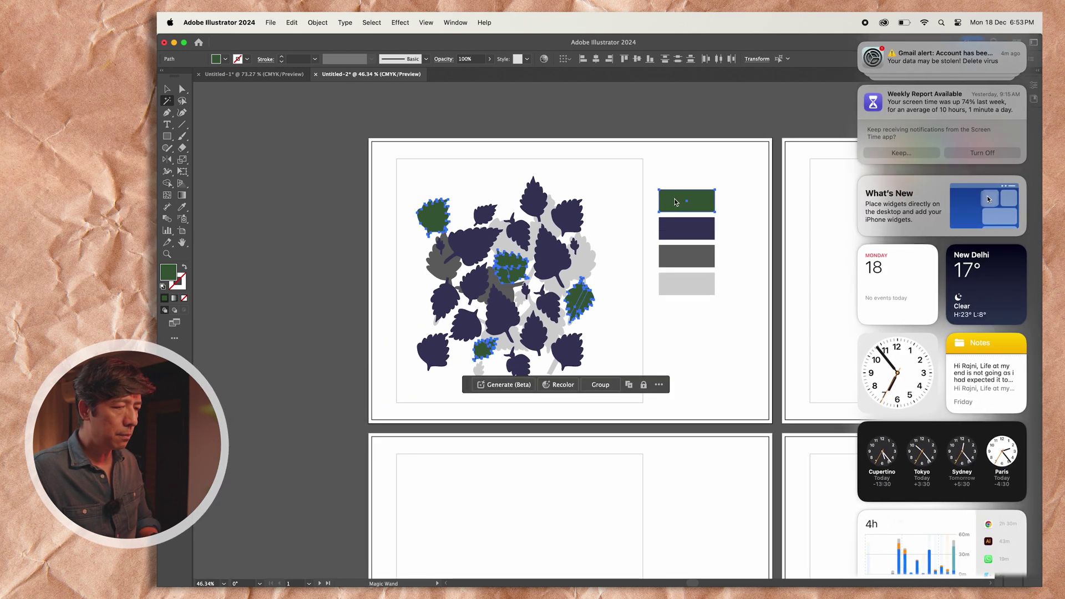
{"action": "key", "text": "Escape"}
{"action": "scroll", "coordinate": [779, 253], "scroll_direction": "right", "scroll_amount": 5}
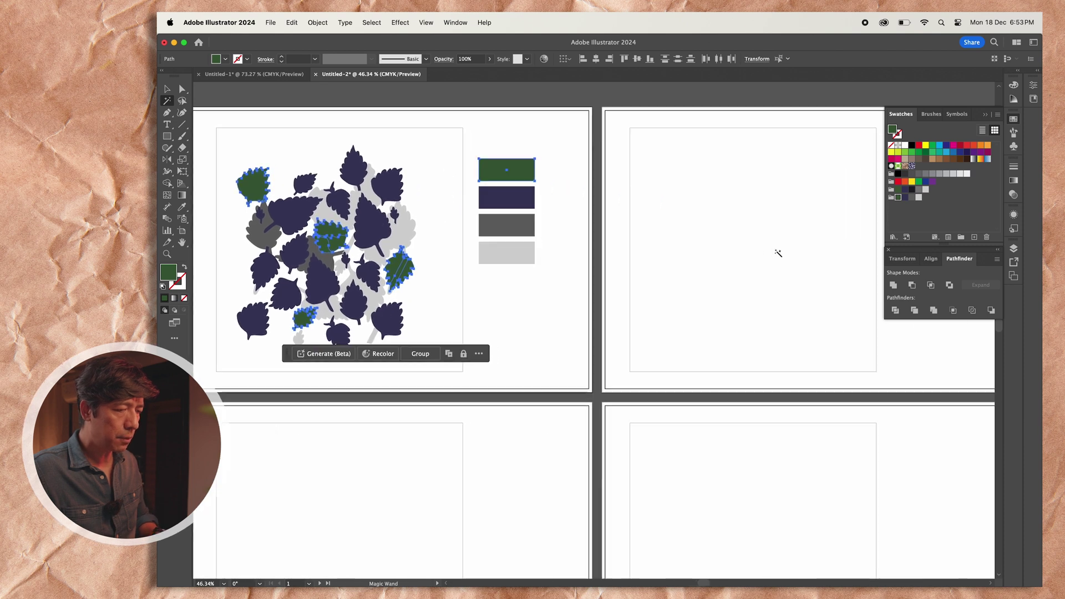
{"action": "scroll", "coordinate": [779, 254], "scroll_direction": "right", "scroll_amount": 3}
{"action": "key", "text": "v"}
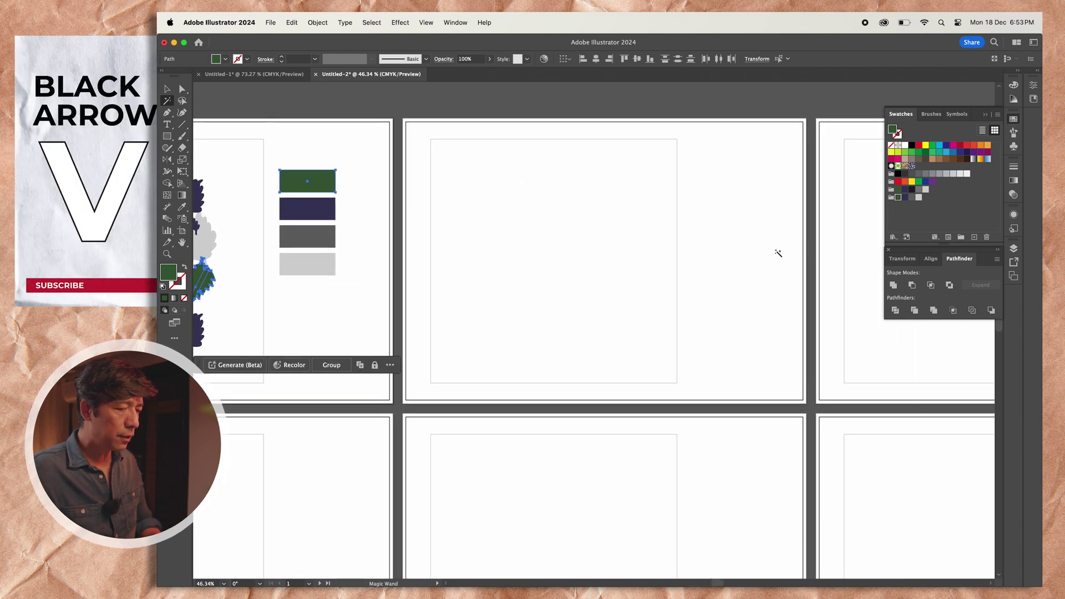
{"action": "left_click", "coordinate": [759, 225]}
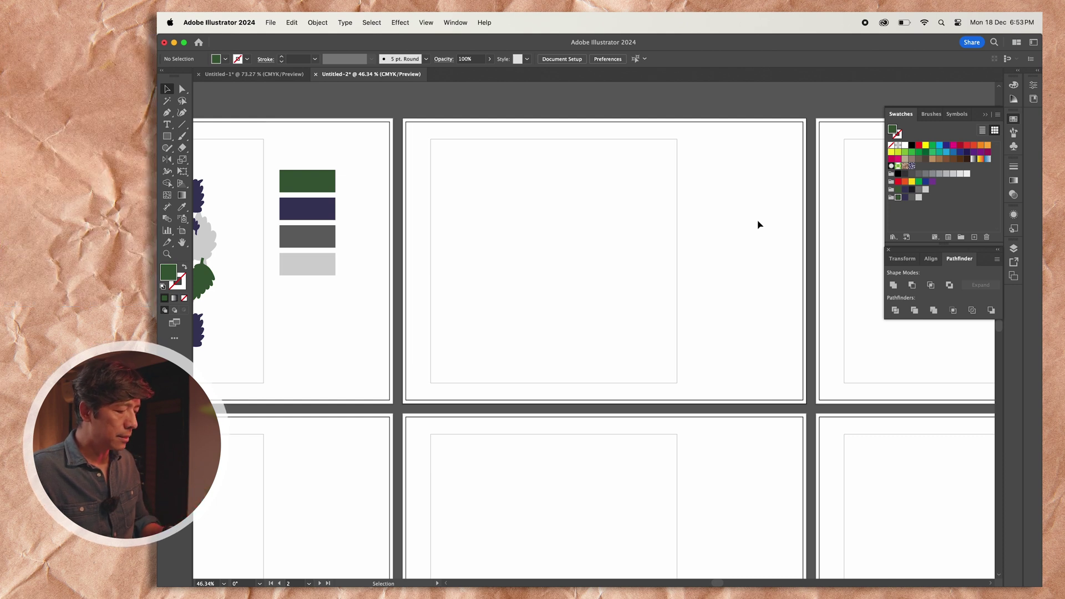
{"action": "key", "text": "a"}
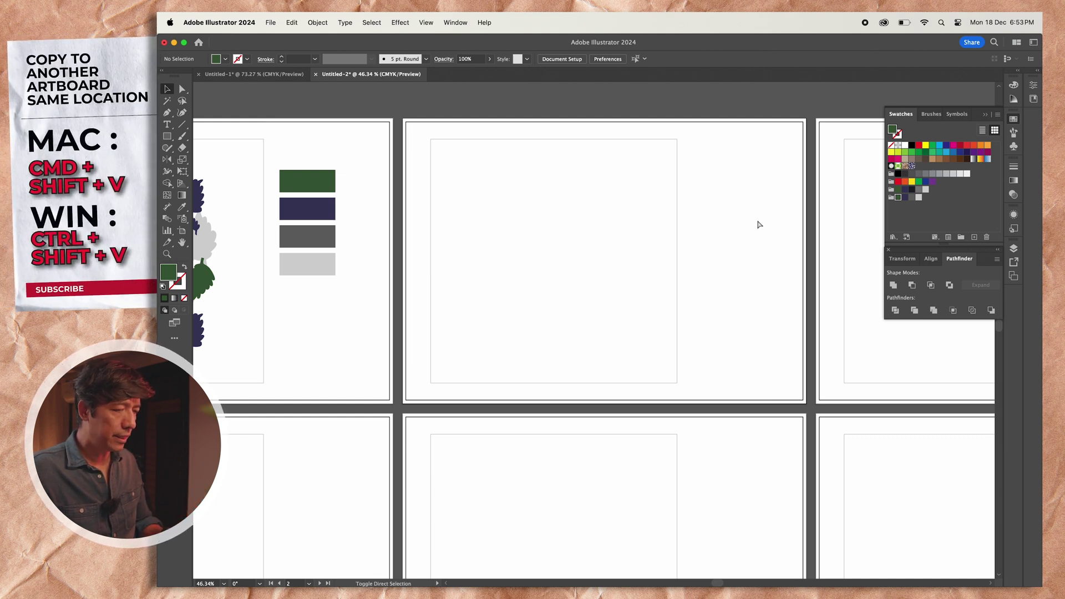
{"action": "key", "text": "super+shift+v"}
Step: Select the navy rectangle and all navy leaves with the Magic Wand
{"action": "key", "text": "v"}
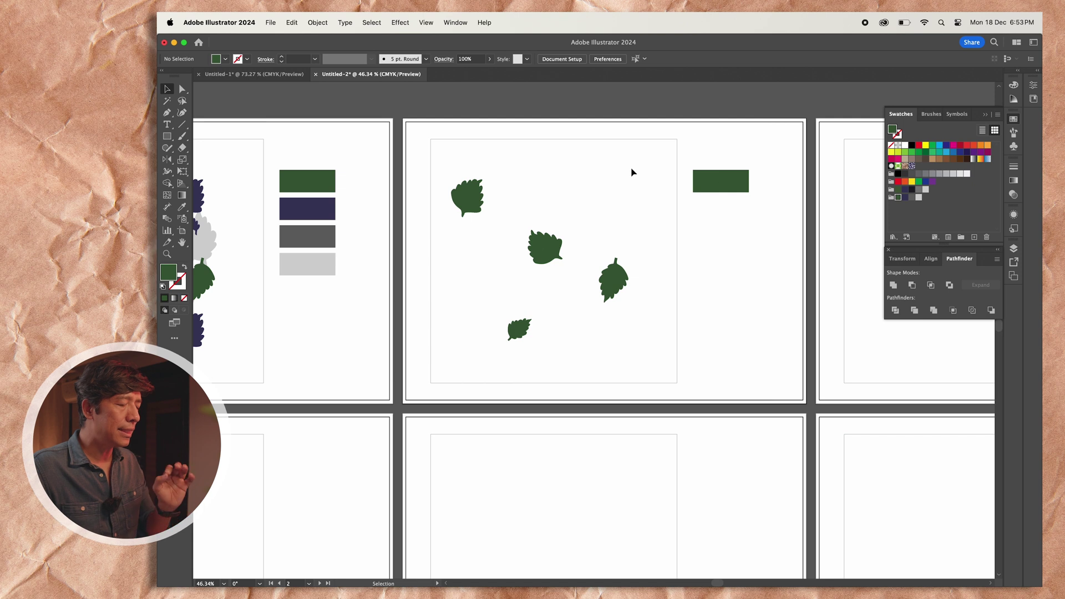
{"action": "scroll", "coordinate": [634, 171], "scroll_direction": "left", "scroll_amount": 5}
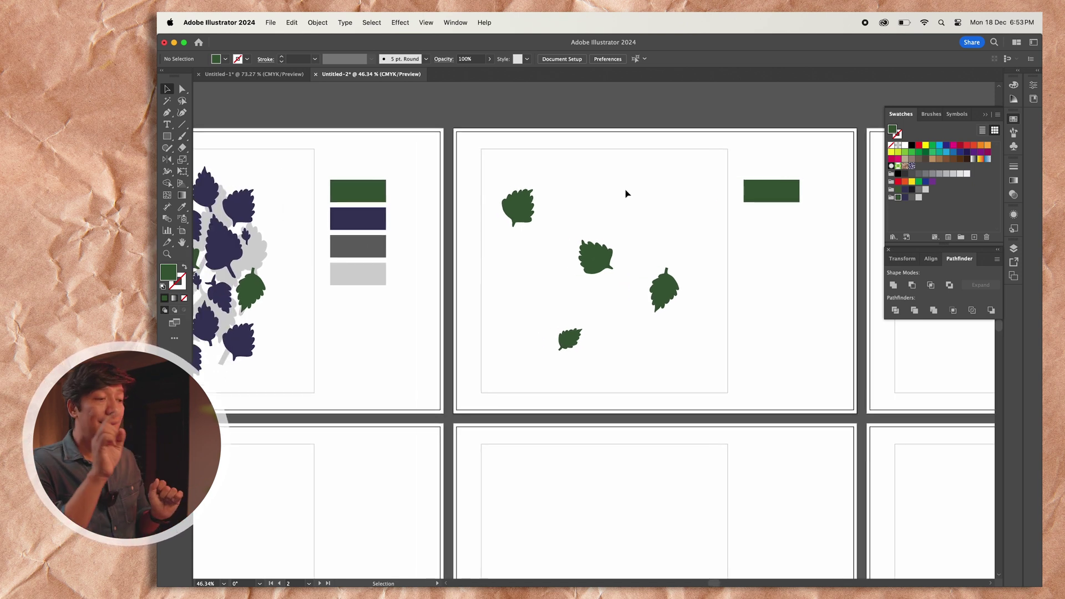
{"action": "scroll", "coordinate": [627, 193], "scroll_direction": "left", "scroll_amount": 10}
{"action": "scroll", "coordinate": [627, 193], "scroll_direction": "down", "scroll_amount": 2}
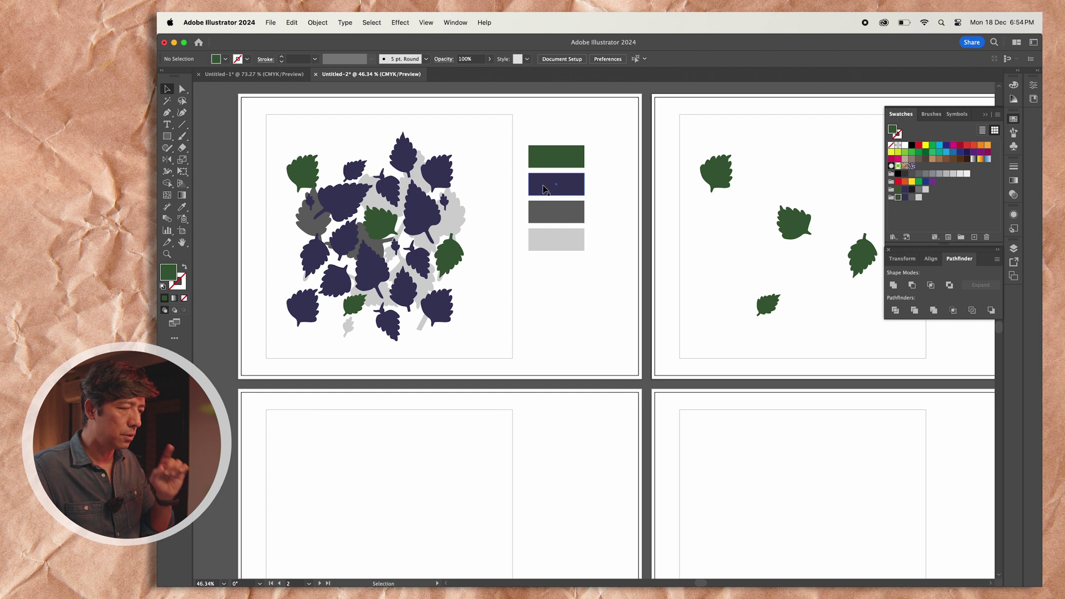
{"action": "left_click", "coordinate": [545, 191]}
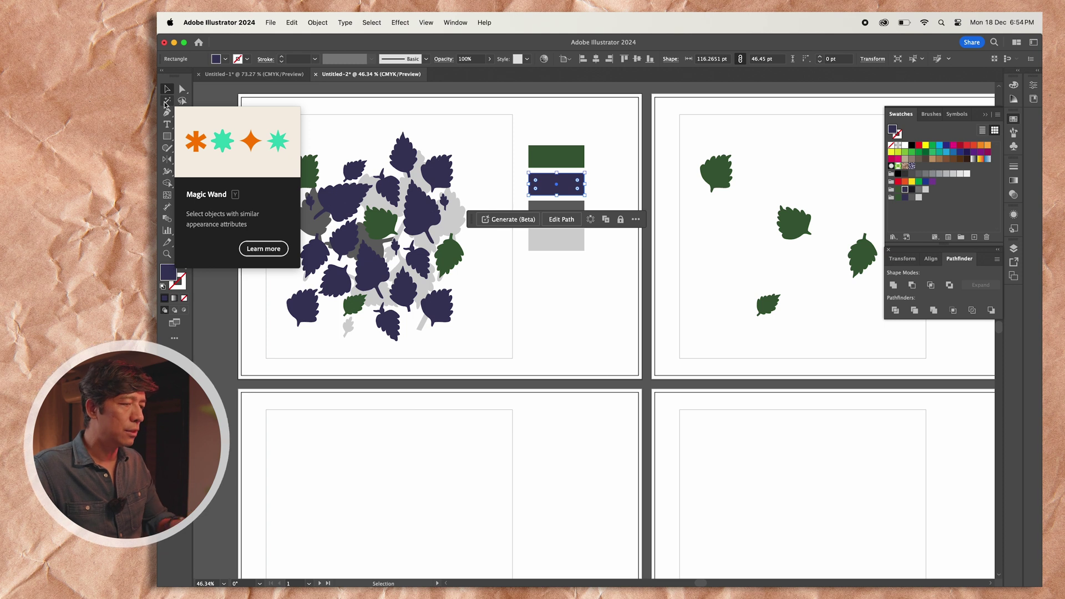
{"action": "left_click", "coordinate": [548, 185]}
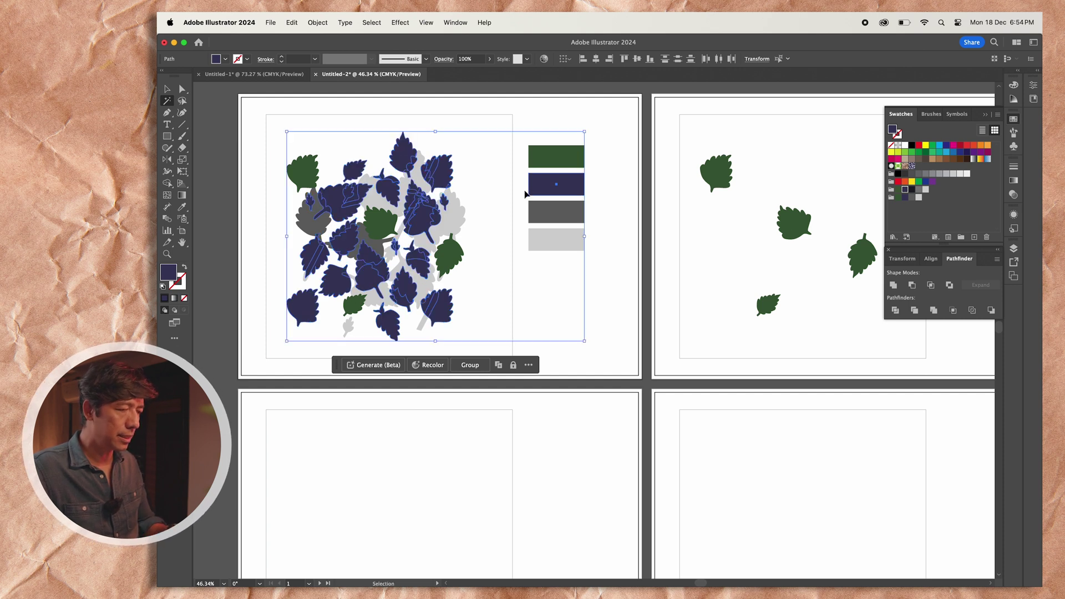
Step: Paste the navy objects in place on artboard 3
{"action": "scroll", "coordinate": [527, 193], "scroll_direction": "right", "scroll_amount": 5}
{"action": "scroll", "coordinate": [527, 193], "scroll_direction": "right", "scroll_amount": 8}
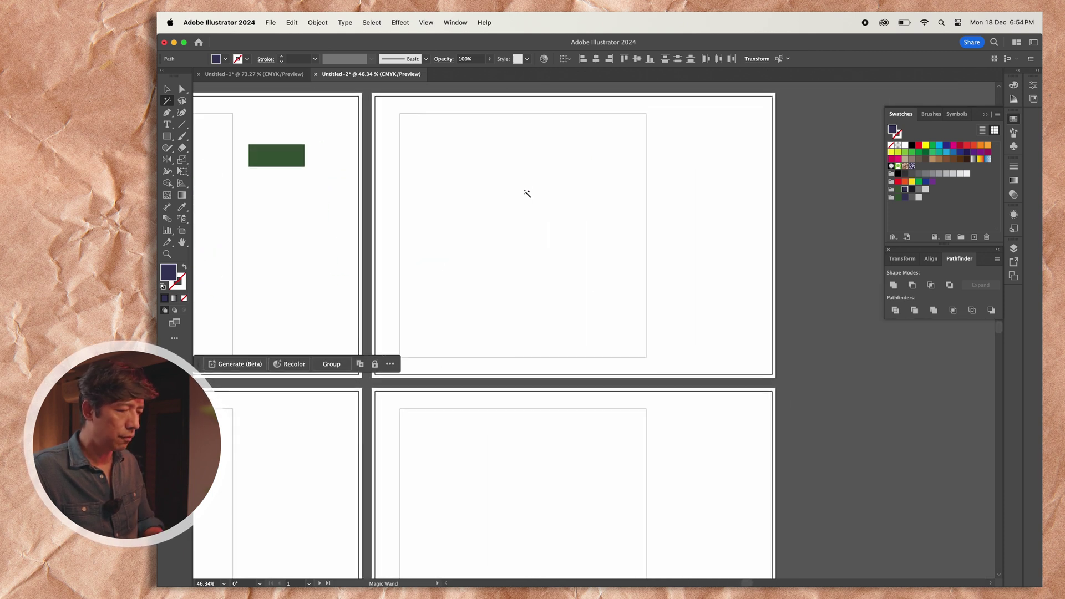
{"action": "left_click", "coordinate": [527, 194]}
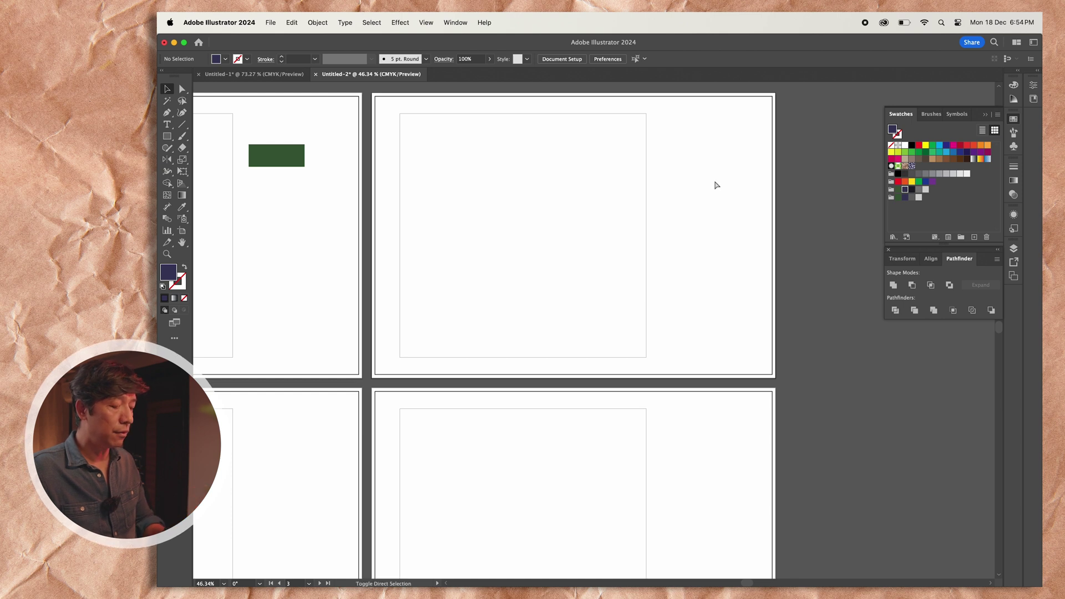
{"action": "key", "text": "super+v"}
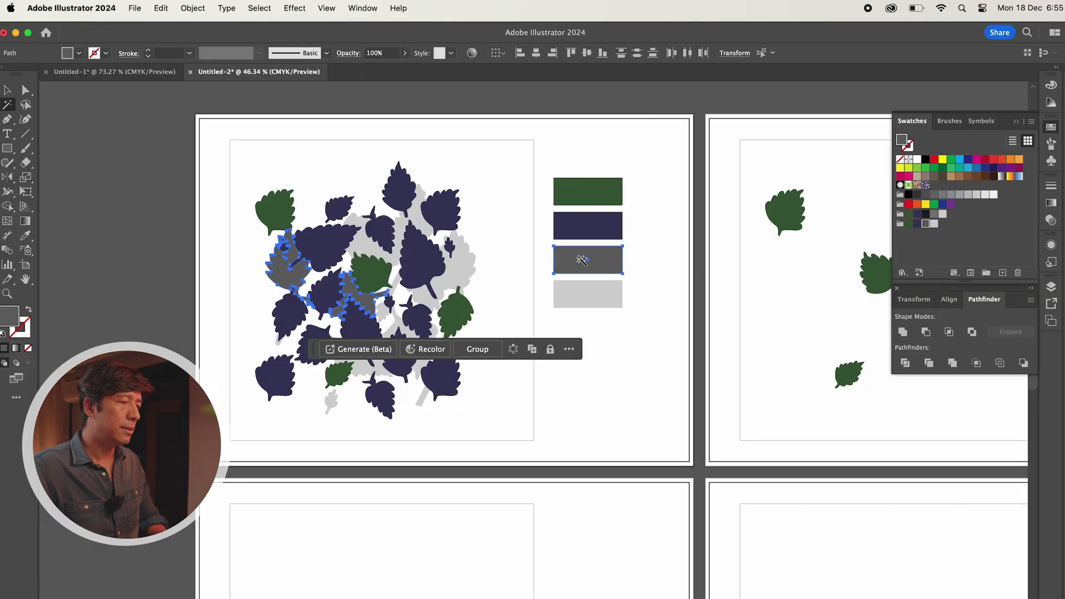
Step: Magic Wand-select the light grey leaves and swatch and place them on their own artboard
{"action": "scroll", "coordinate": [613, 507], "scroll_direction": "down", "scroll_amount": 5}
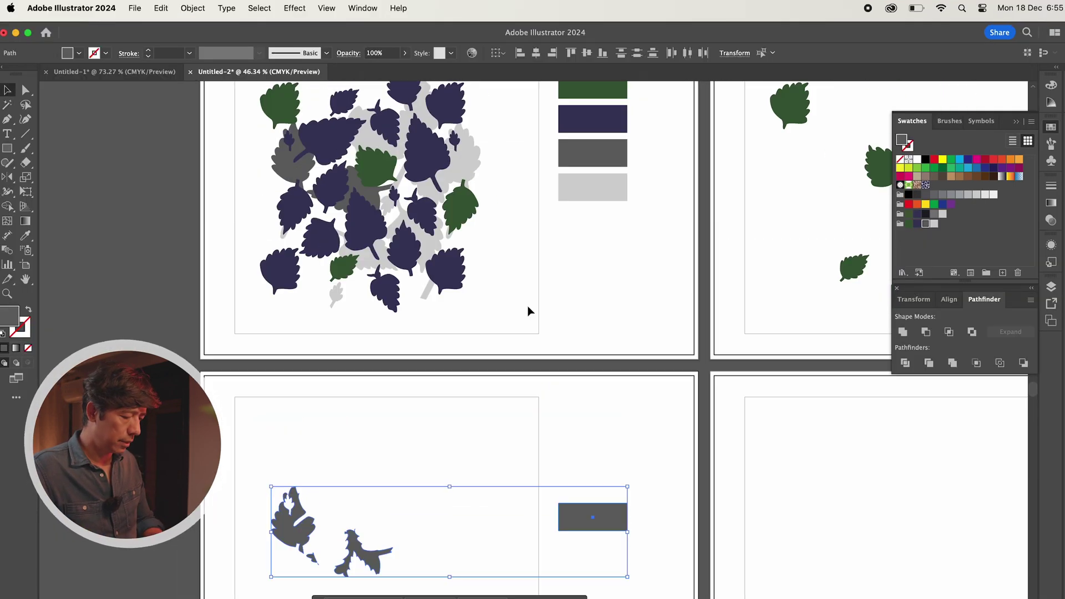
{"action": "scroll", "coordinate": [611, 240], "scroll_direction": "up", "scroll_amount": 2}
{"action": "key", "text": "y"}
{"action": "left_click", "coordinate": [611, 240]}
{"action": "scroll", "coordinate": [611, 240], "scroll_direction": "down", "scroll_amount": 3}
{"action": "scroll", "coordinate": [447, 249], "scroll_direction": "up", "scroll_amount": 6}
{"action": "key", "text": "super+minus"}
{"action": "key", "text": "super+minus"}
{"action": "key", "text": "super+minus"}
{"action": "left_click", "coordinate": [757, 362]}
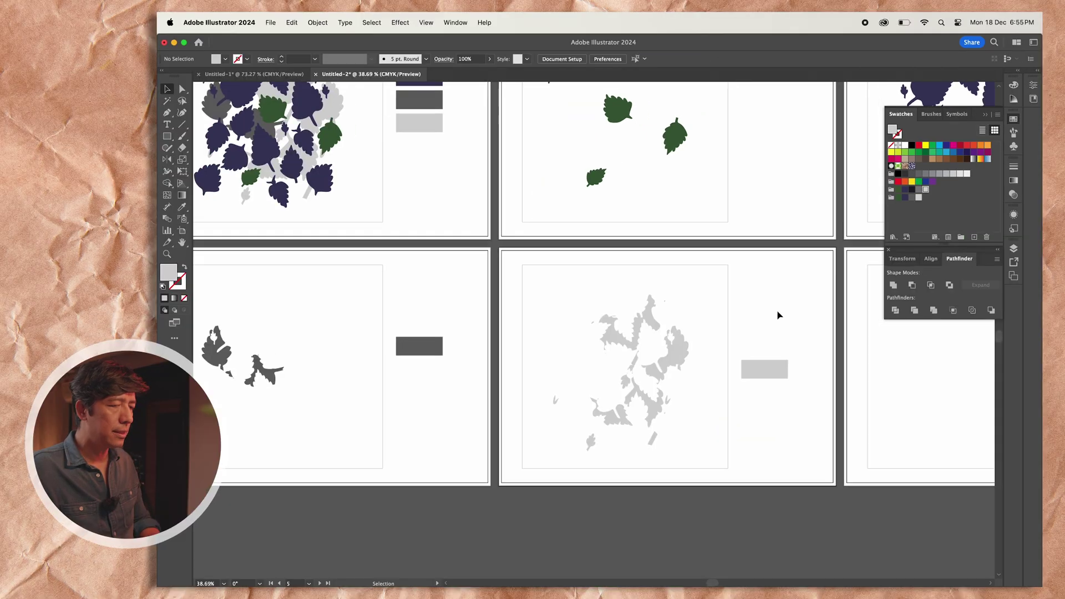
Step: Scroll across artboards 4 and 5 to review the dark and light grey separations
{"action": "scroll", "coordinate": [777, 315], "scroll_direction": "down", "scroll_amount": 3}
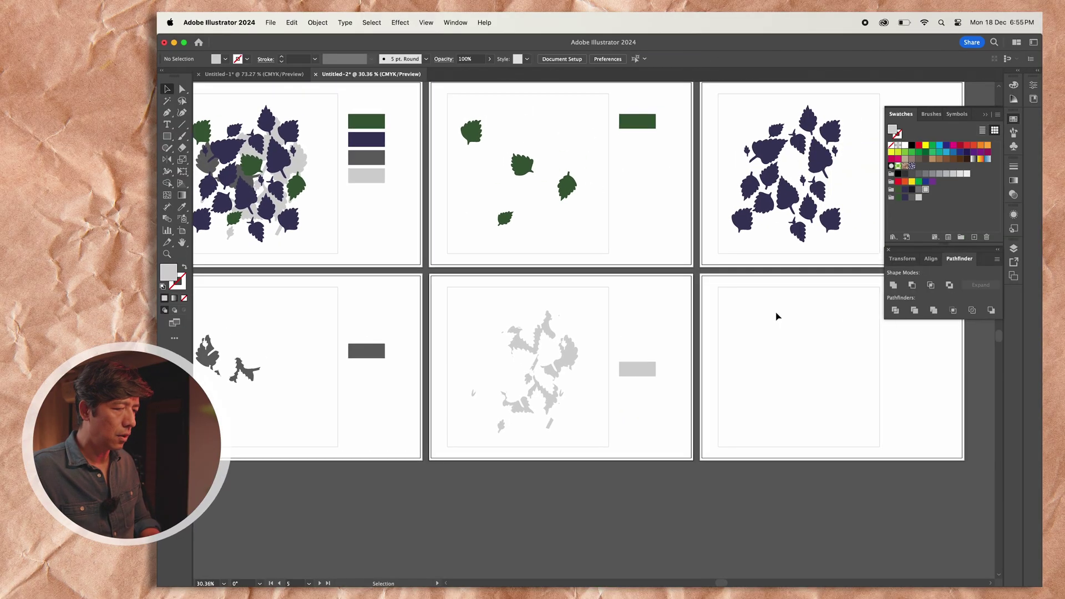
{"action": "scroll", "coordinate": [778, 315], "scroll_direction": "down", "scroll_amount": 1}
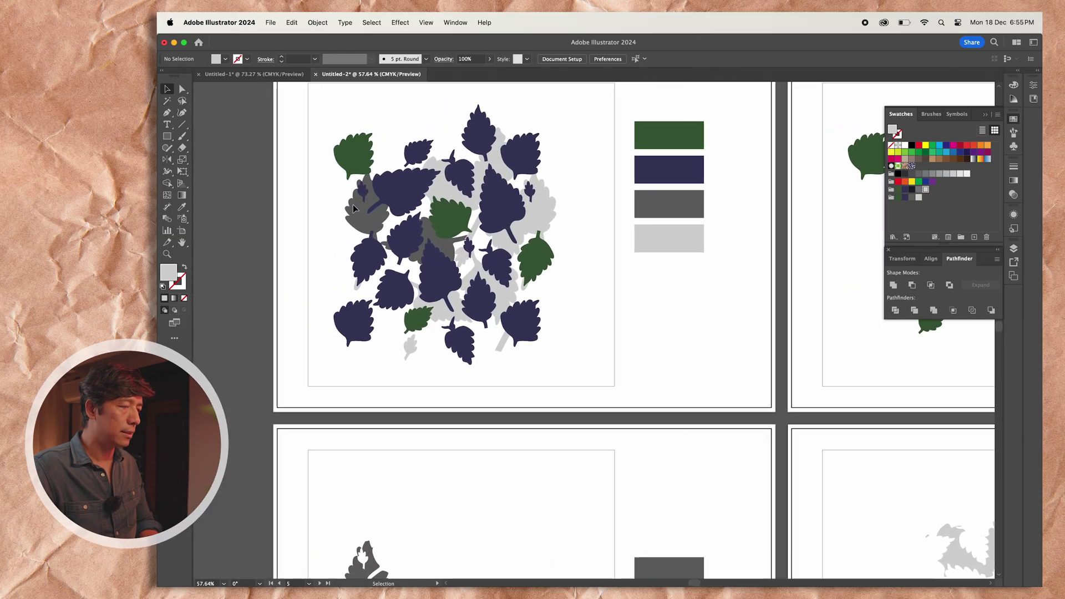
{"action": "scroll", "coordinate": [541, 129], "scroll_direction": "right", "scroll_amount": 1}
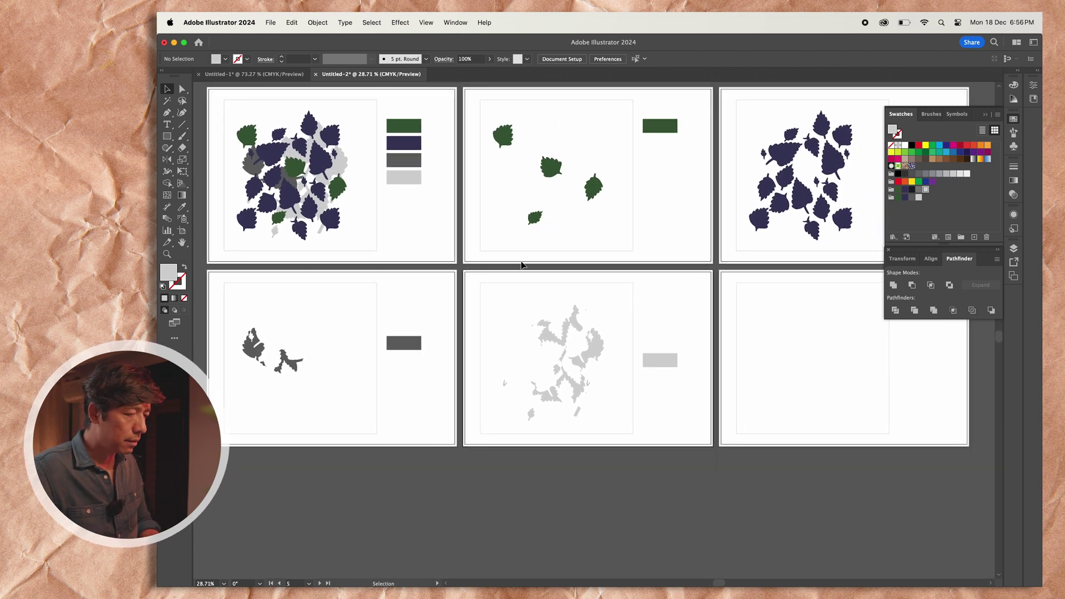
{"action": "scroll", "coordinate": [478, 141], "scroll_direction": "up", "scroll_amount": 4}
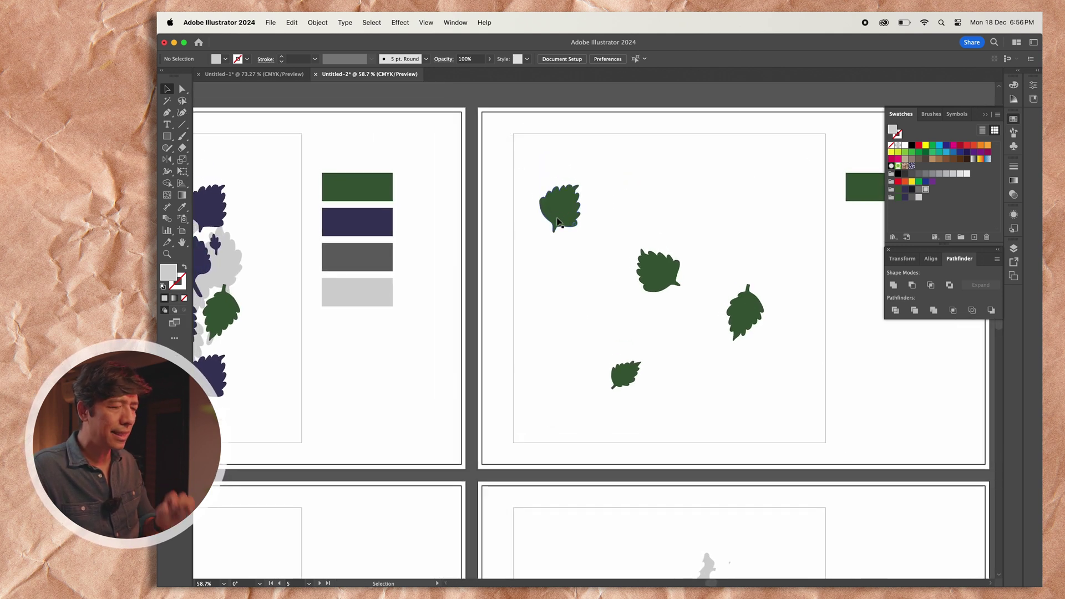
{"action": "scroll", "coordinate": [592, 225], "scroll_direction": "right", "scroll_amount": 5}
{"action": "scroll", "coordinate": [592, 225], "scroll_direction": "right", "scroll_amount": 6}
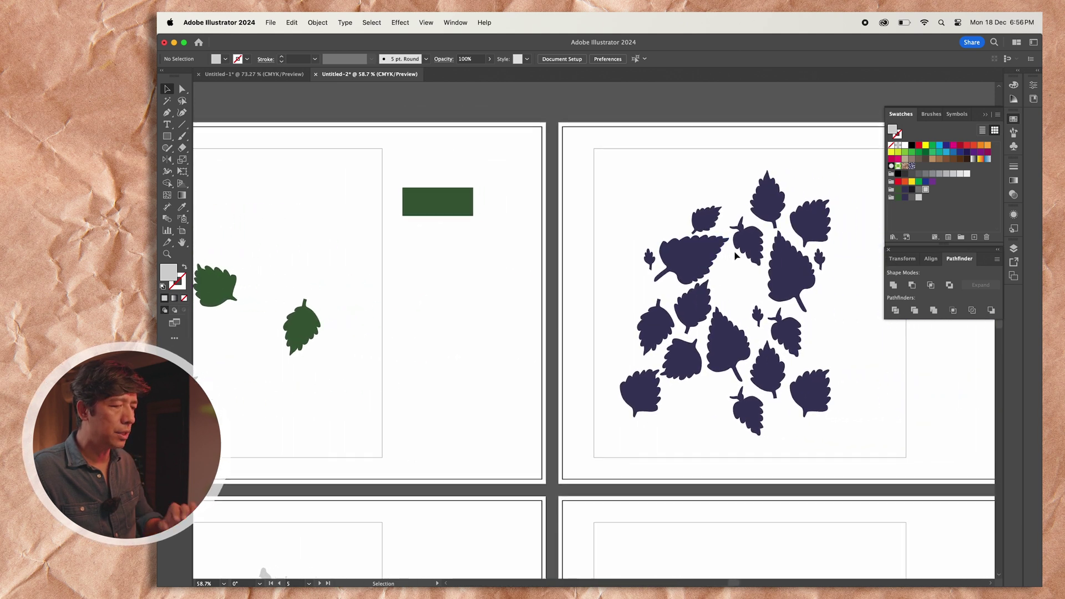
{"action": "scroll", "coordinate": [616, 241], "scroll_direction": "left", "scroll_amount": 2}
{"action": "scroll", "coordinate": [622, 238], "scroll_direction": "down", "scroll_amount": 6}
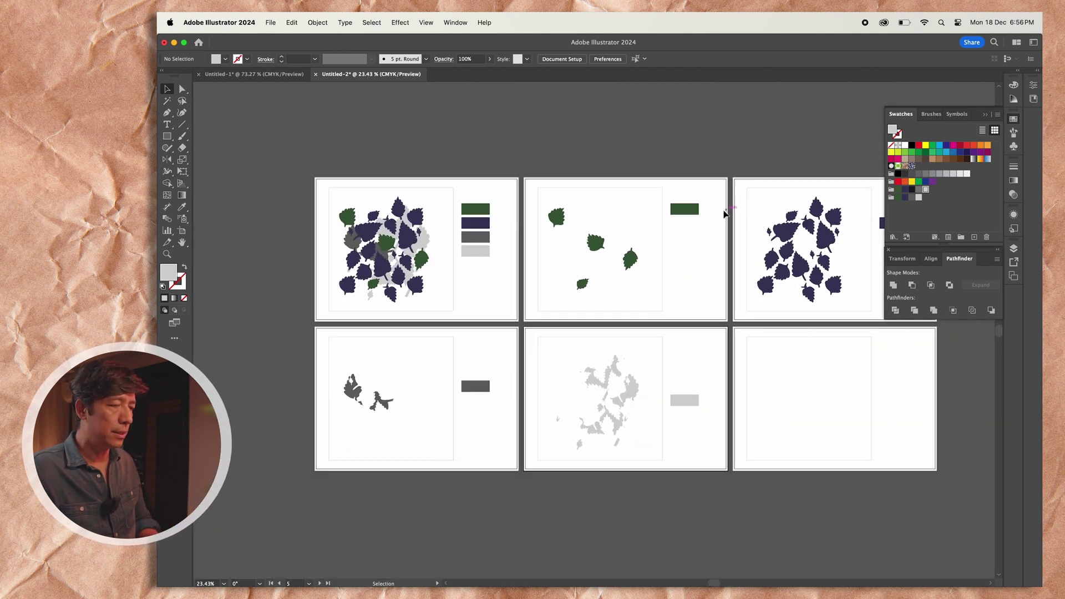
Step: Copy the navy leaves and paste them in place on artboard 6
{"action": "left_click_drag", "start_coordinate": [724, 213], "coordinate": [635, 338]}
{"action": "left_click", "coordinate": [568, 350]}
{"action": "left_click_drag", "start_coordinate": [568, 350], "coordinate": [709, 456]}
{"action": "left_click", "coordinate": [828, 398]}
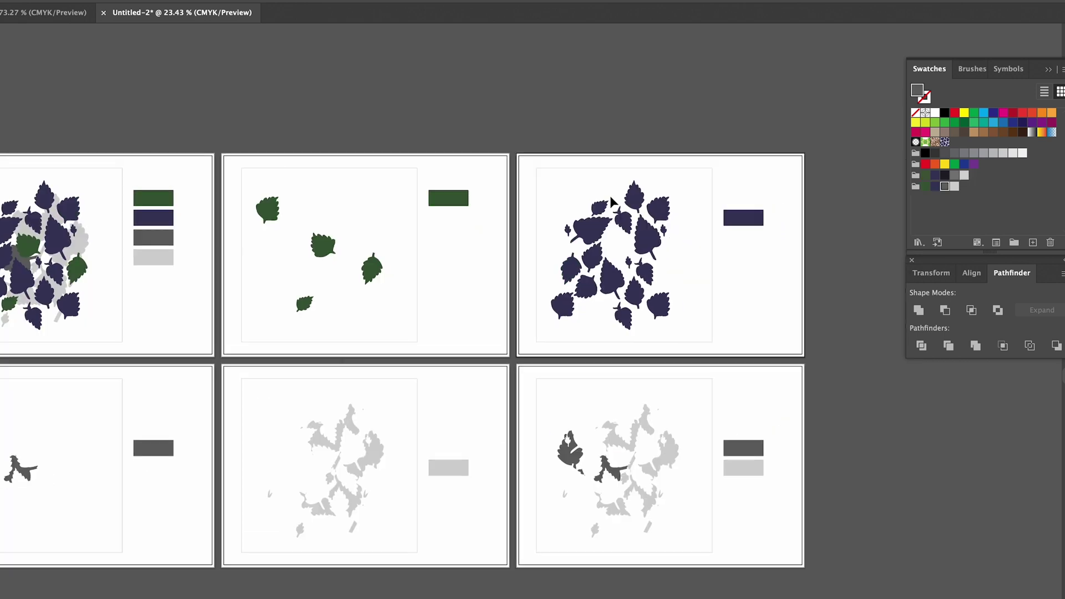
{"action": "left_click", "coordinate": [612, 202]}
{"action": "key", "text": "ctrl+c"}
{"action": "left_click", "coordinate": [785, 499]}
{"action": "key", "text": "ctrl+shift+v"}
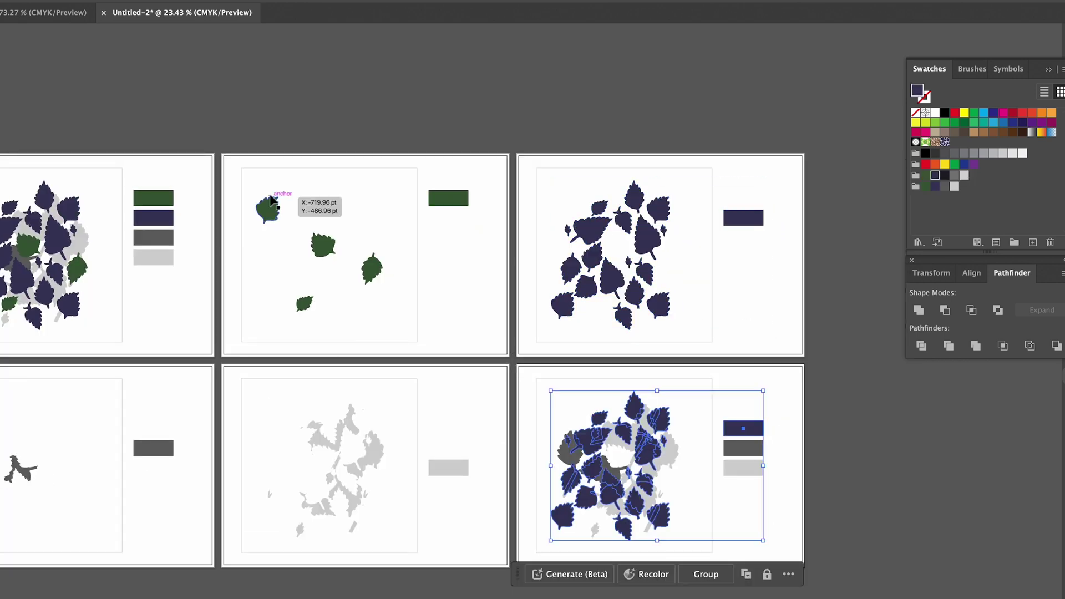
Step: Copy artboard 2's green leaves and swatch rectangle and paste them in place on artboard 6
{"action": "left_click_drag", "start_coordinate": [255, 178], "coordinate": [477, 321]}
{"action": "key", "text": "ctrl+c"}
{"action": "key", "text": "ctrl+shift+v"}
{"action": "scroll", "coordinate": [660, 467], "scroll_direction": "up", "scroll_amount": 5}
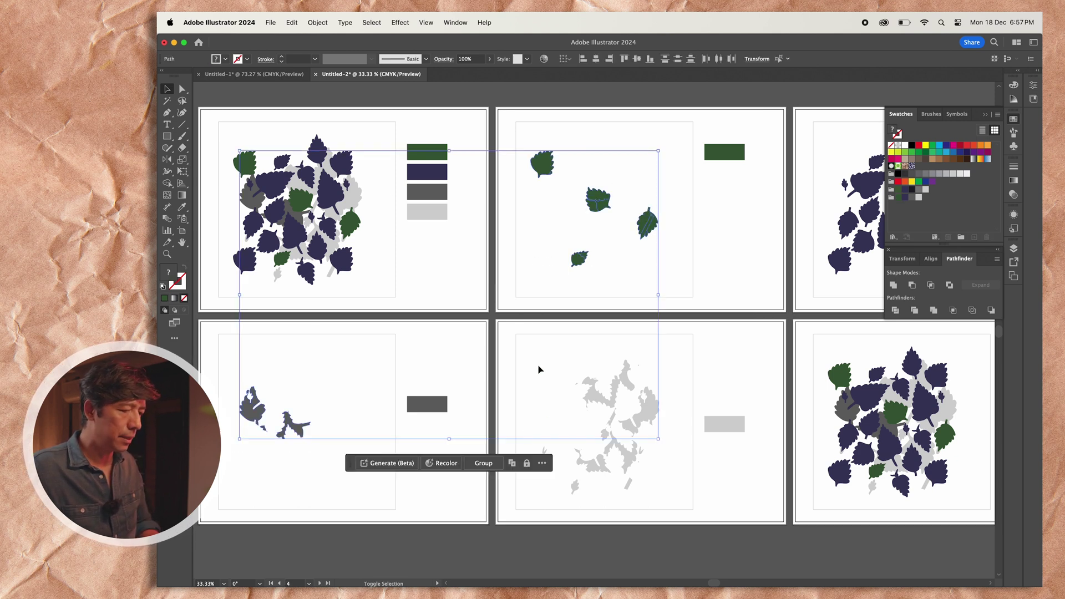
Step: Fill the leaves on separation artboards 2–5 with black (000000), then deselect
{"action": "left_click", "coordinate": [670, 507], "text": "shift"}
{"action": "scroll", "coordinate": [738, 283], "scroll_direction": "right", "scroll_amount": 5}
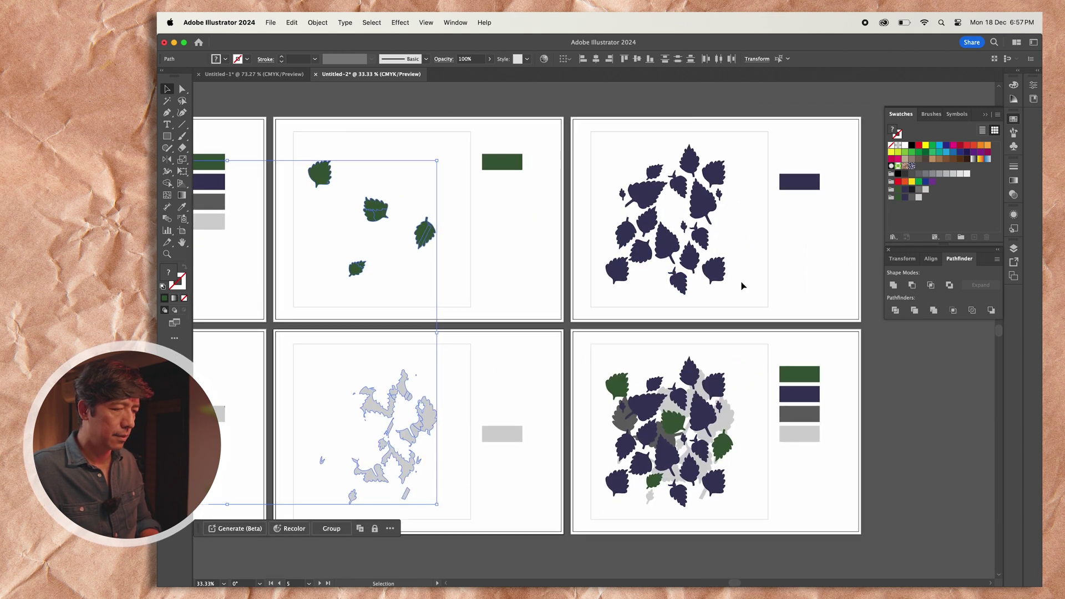
{"action": "left_click_drag", "start_coordinate": [606, 139], "coordinate": [694, 242]}
{"action": "left_click_drag", "start_coordinate": [742, 293], "coordinate": [742, 293]}
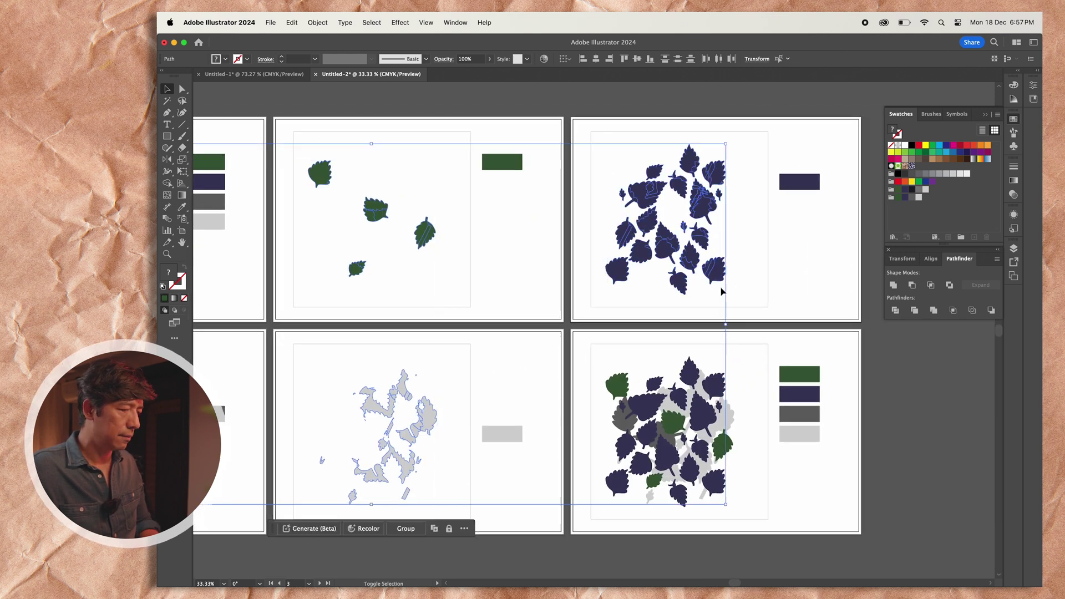
{"action": "double_click", "coordinate": [170, 271]}
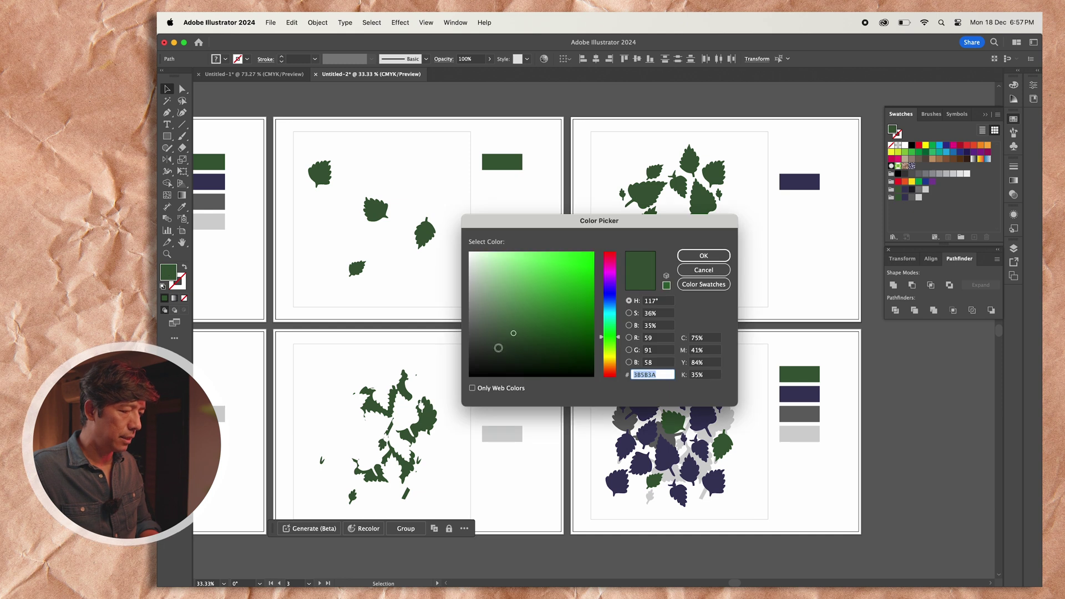
{"action": "type", "text": "000000"}
{"action": "left_click", "coordinate": [703, 256]}
{"action": "left_click", "coordinate": [538, 242]}
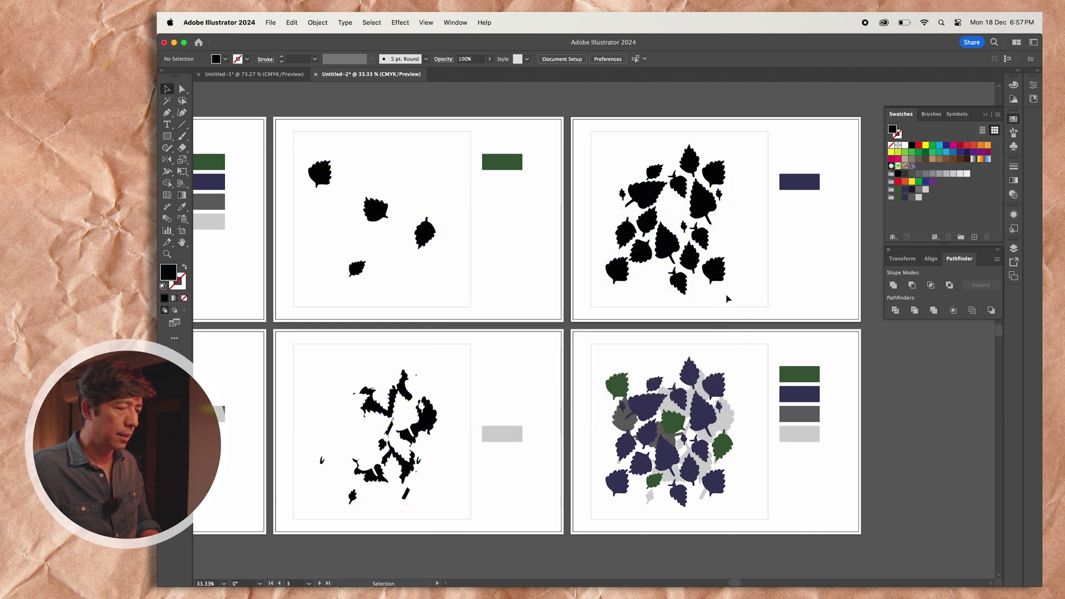
{"action": "scroll", "coordinate": [531, 244], "scroll_direction": "down", "scroll_amount": 3}
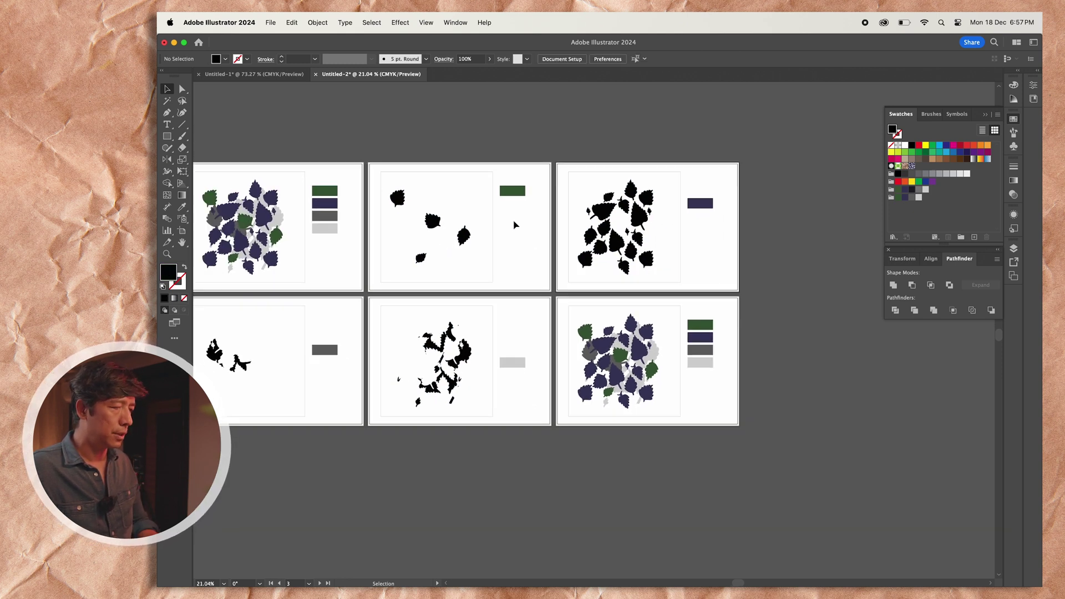
{"action": "left_click", "coordinate": [687, 233]}
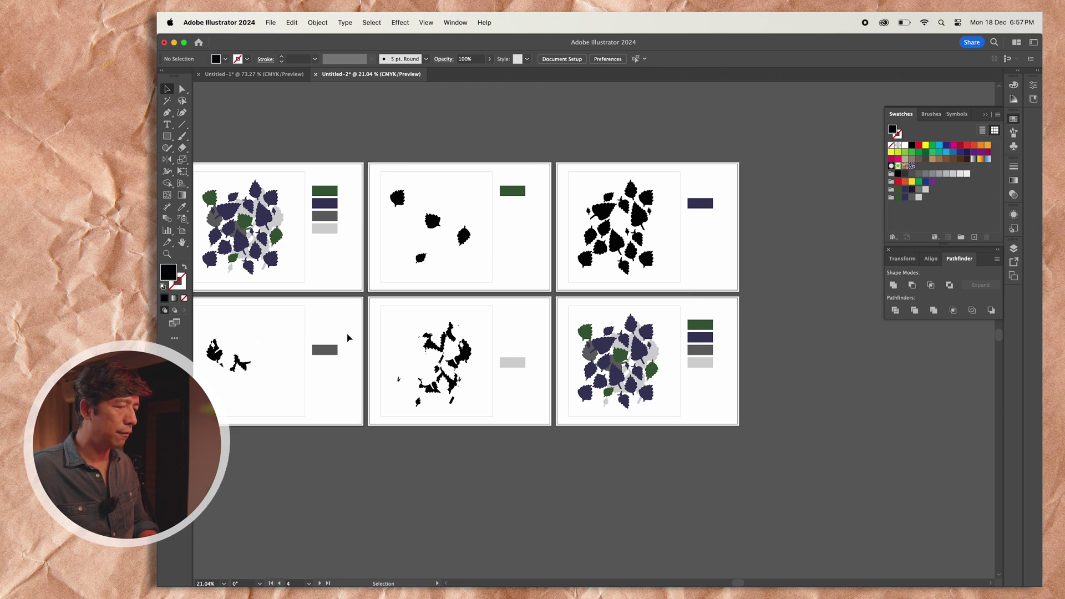